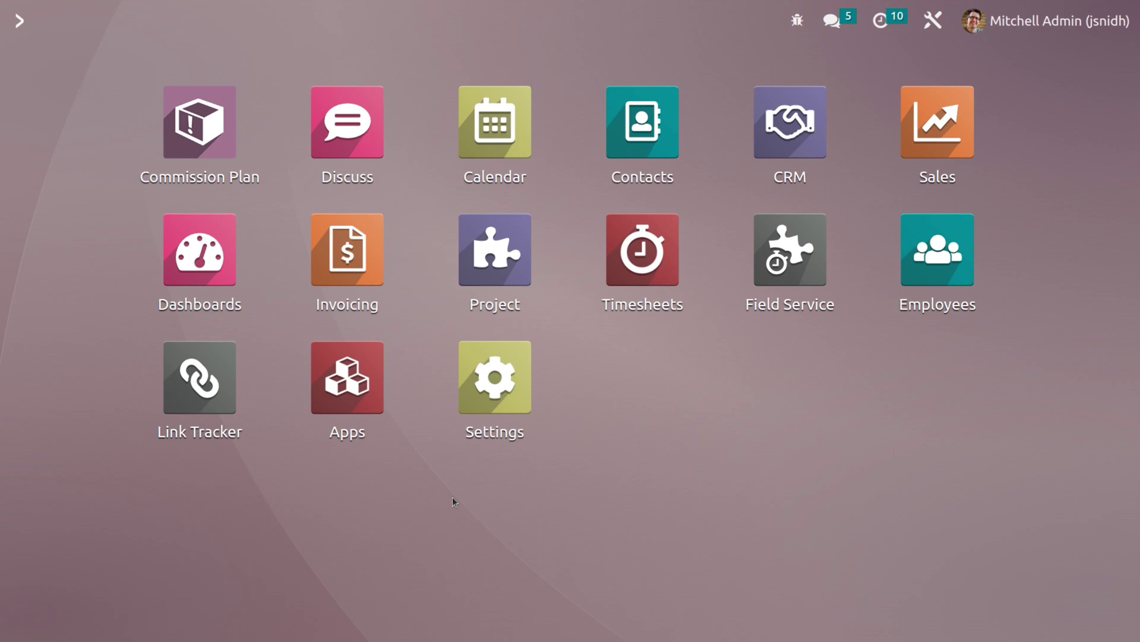
# - Open Manage Companies from Settings, view the YourCompany record, and return to the Companies list
pyautogui.click(496, 392)
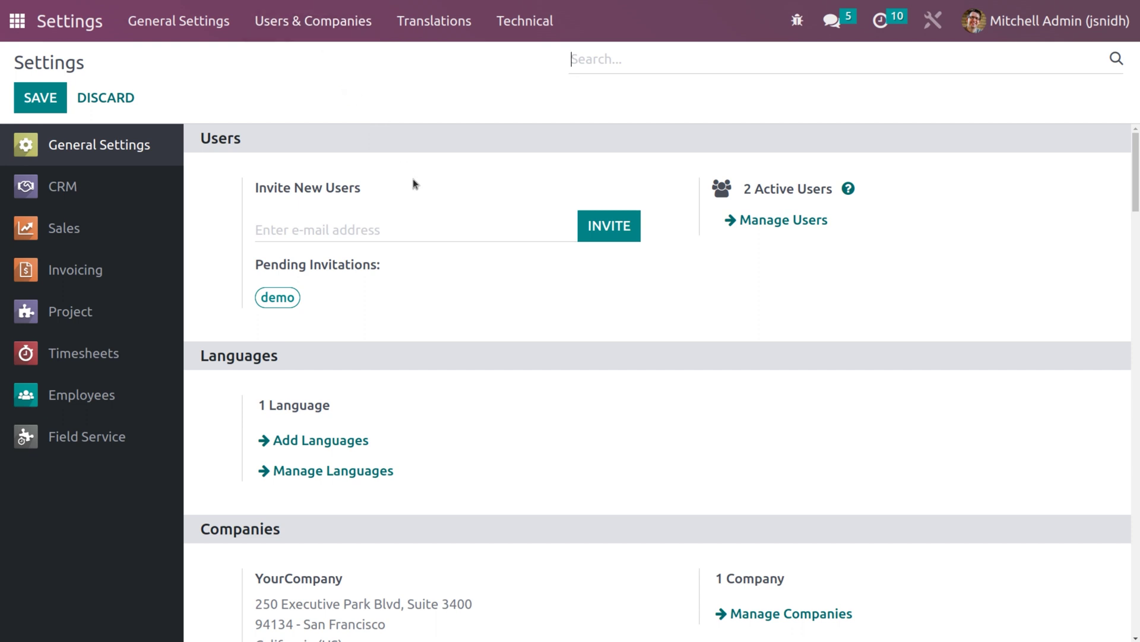
pyautogui.scroll(-4, 414, 184)
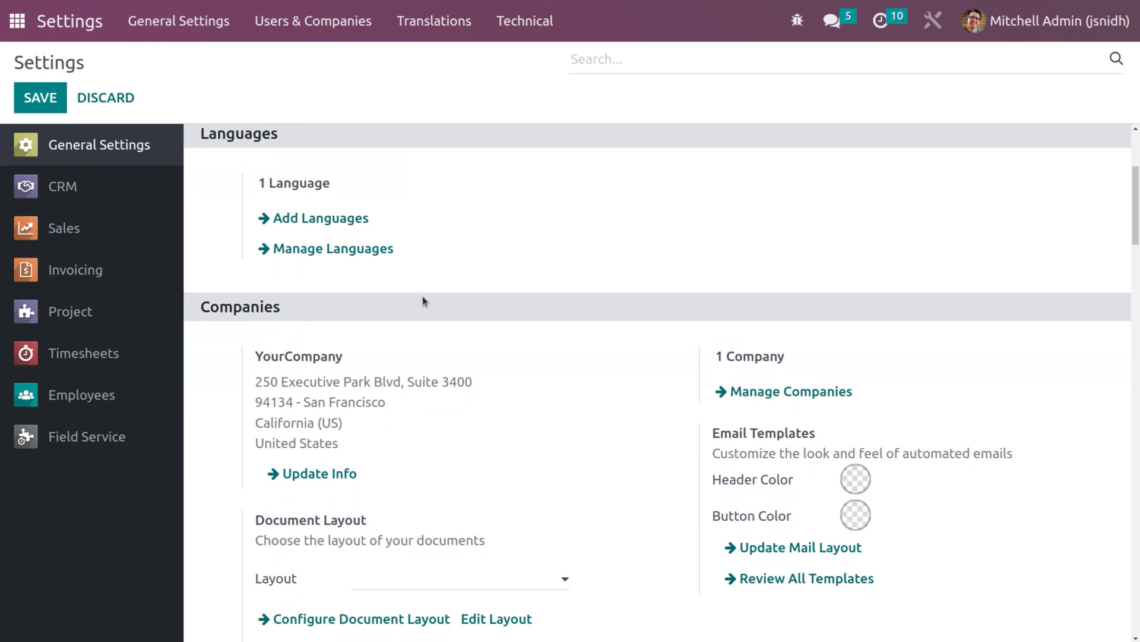
pyautogui.click(810, 396)
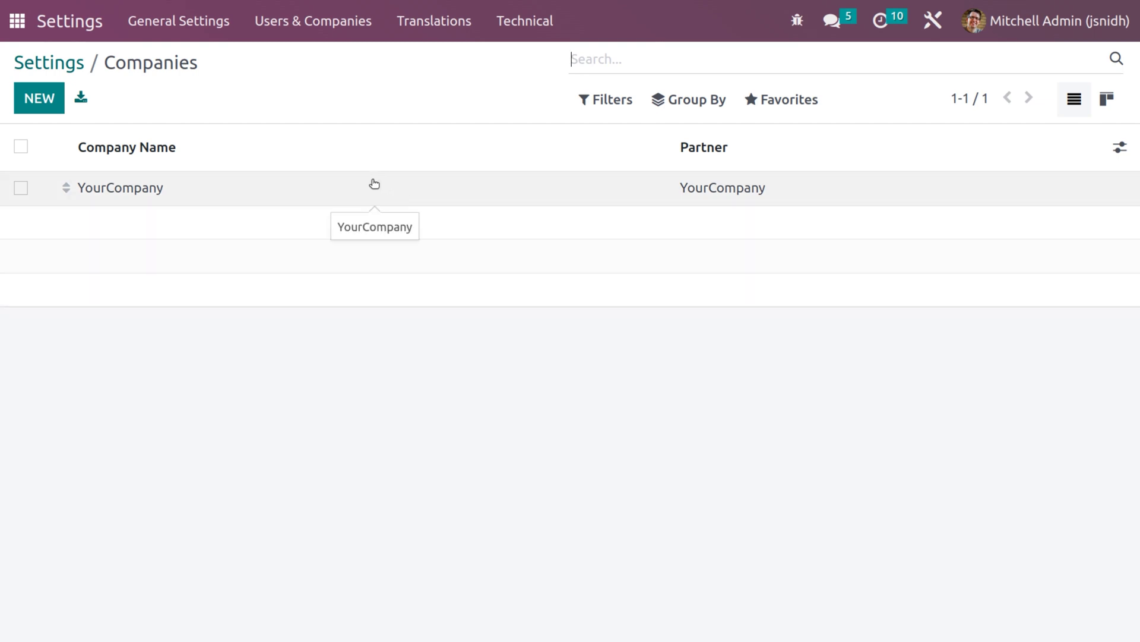
pyautogui.click(374, 184)
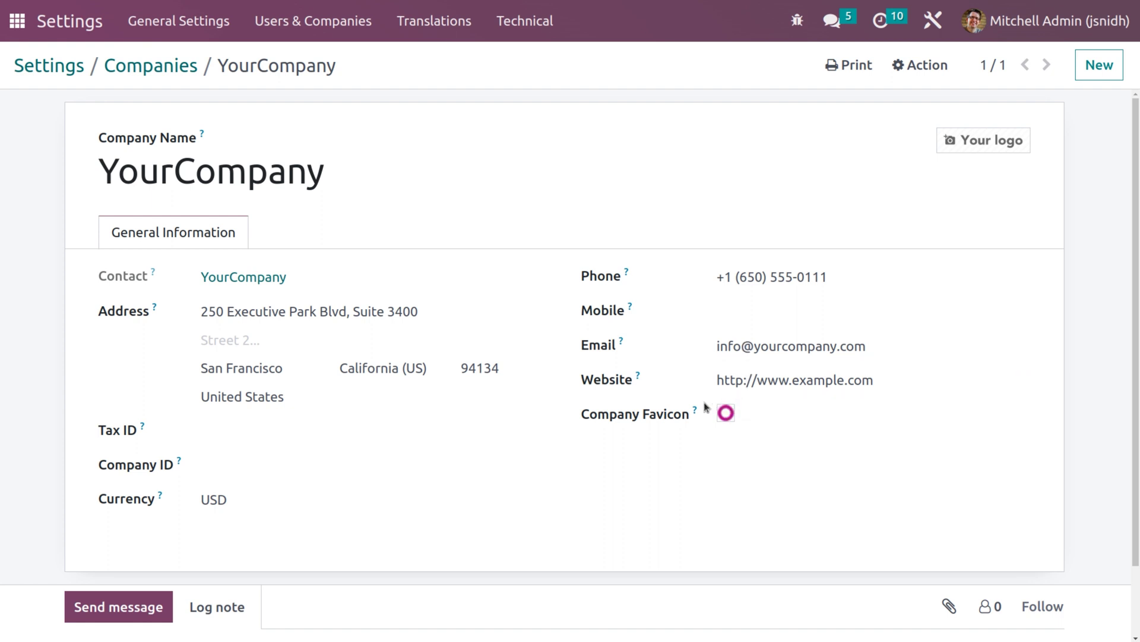
pyautogui.click(171, 66)
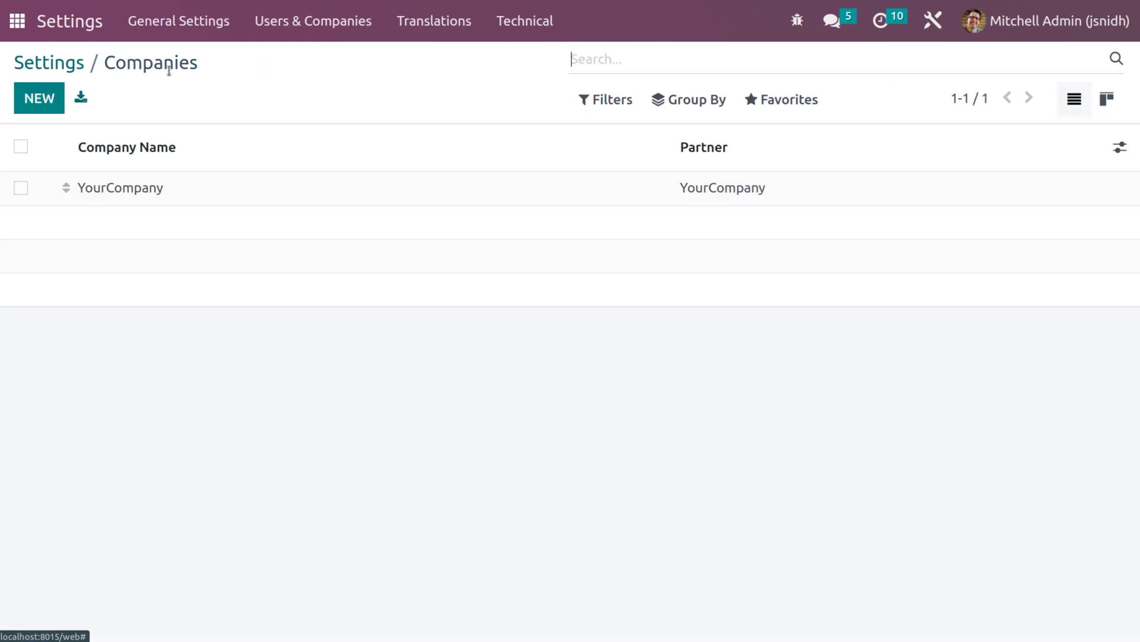
# - Create a new company and enter 'My Company' as its name, fixing the capitalisation
pyautogui.click(49, 98)
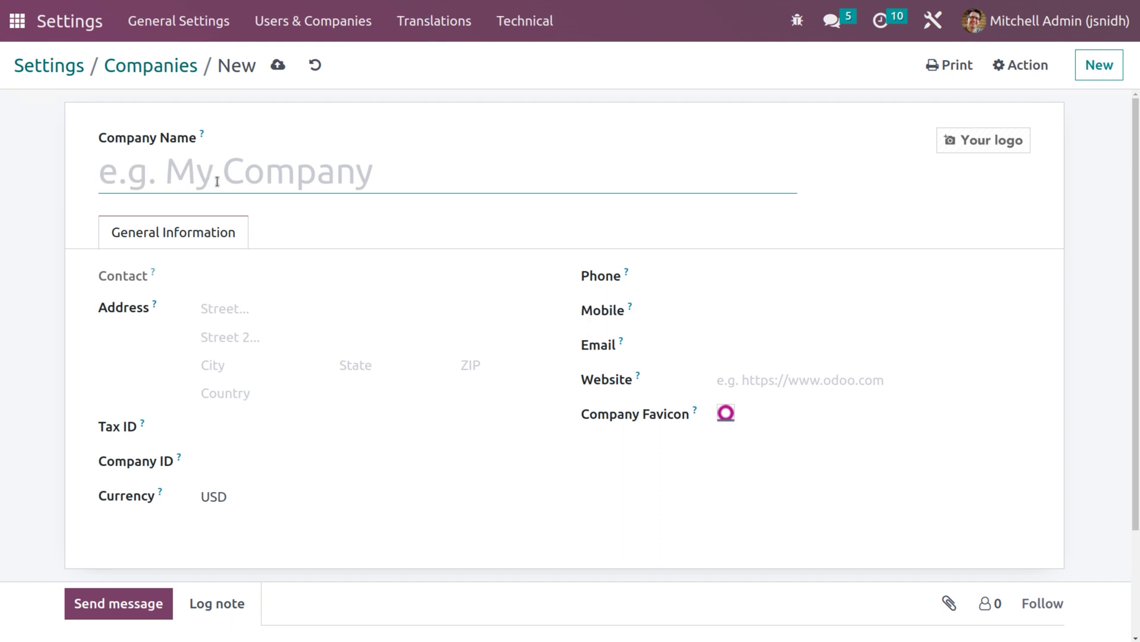
pyautogui.write('MY')
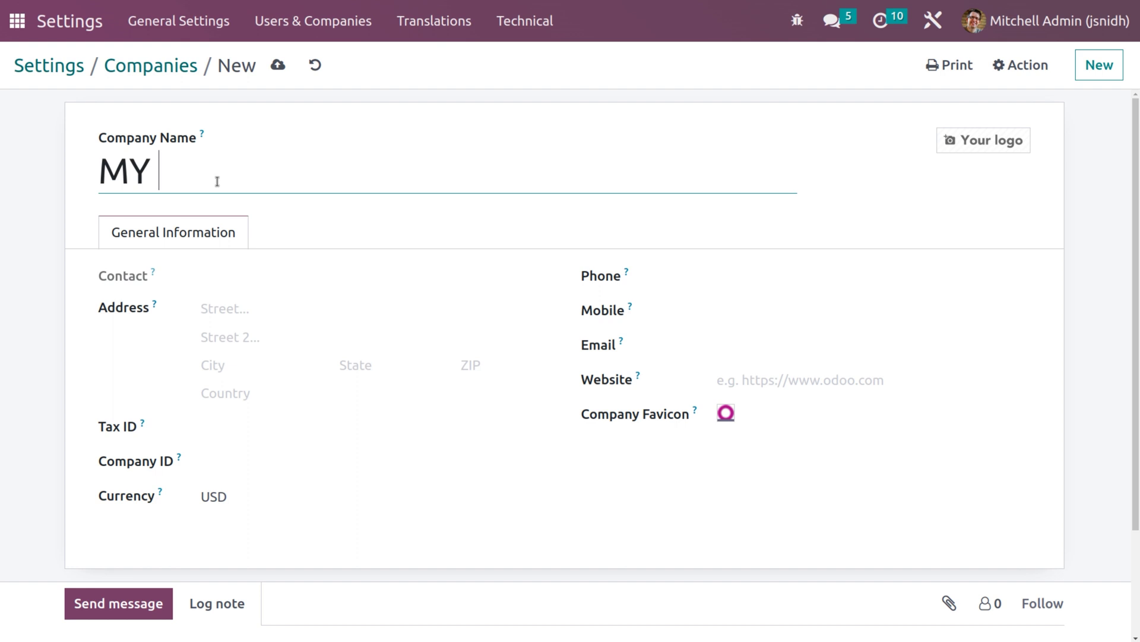
pyautogui.press('BackSpace')
pyautogui.press('BackSpace')
pyautogui.write('y company')
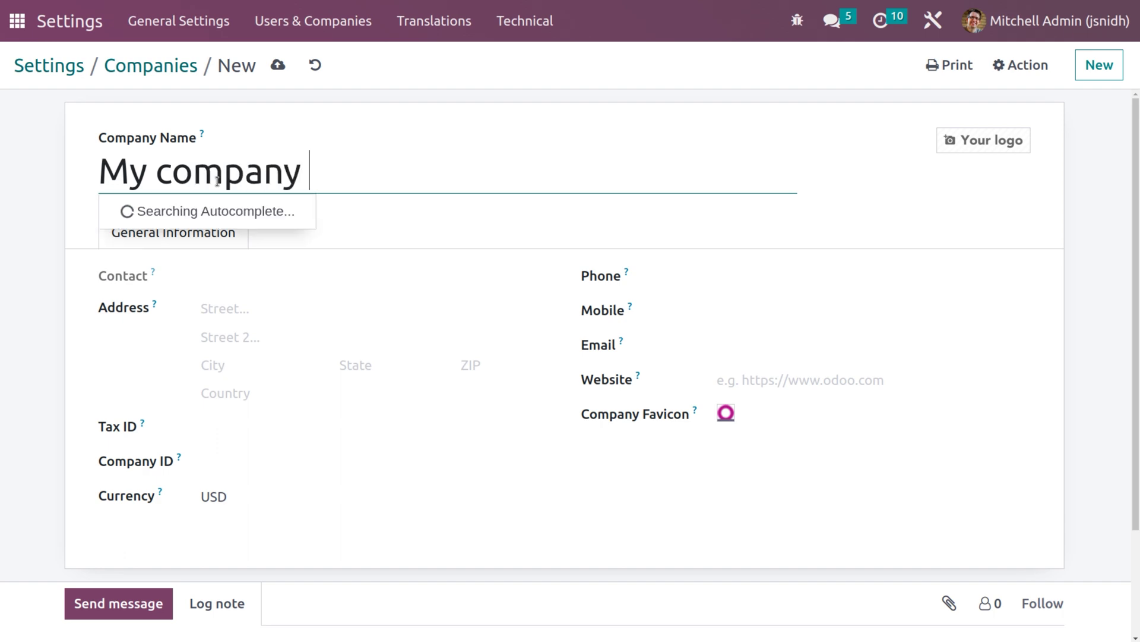
pyautogui.click(171, 169)
pyautogui.press('BackSpace')
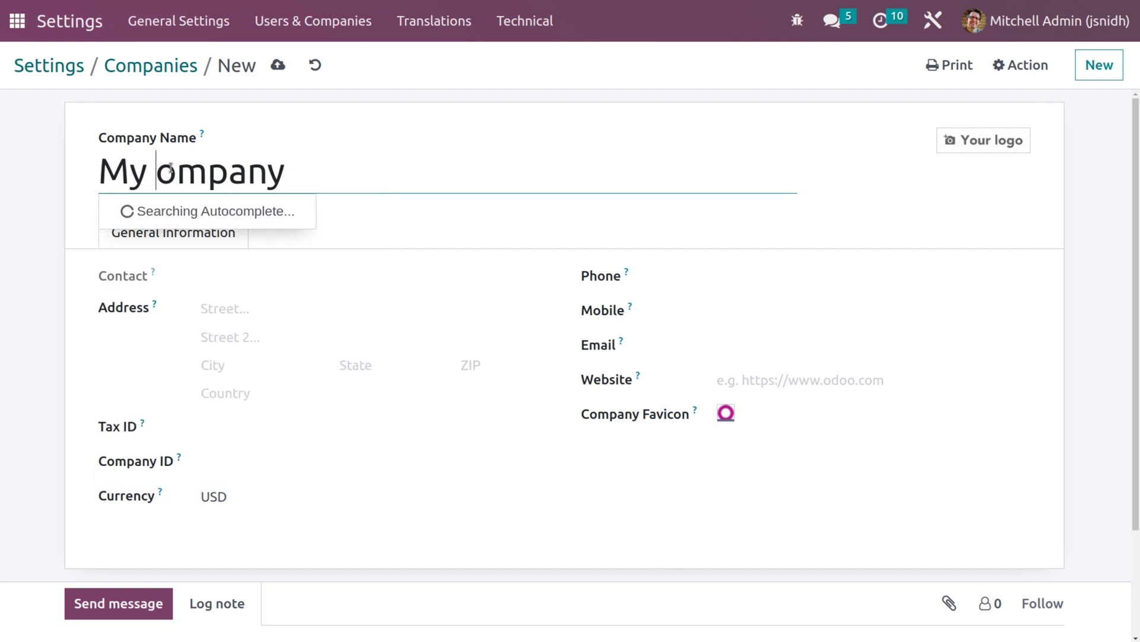
pyautogui.write('C')
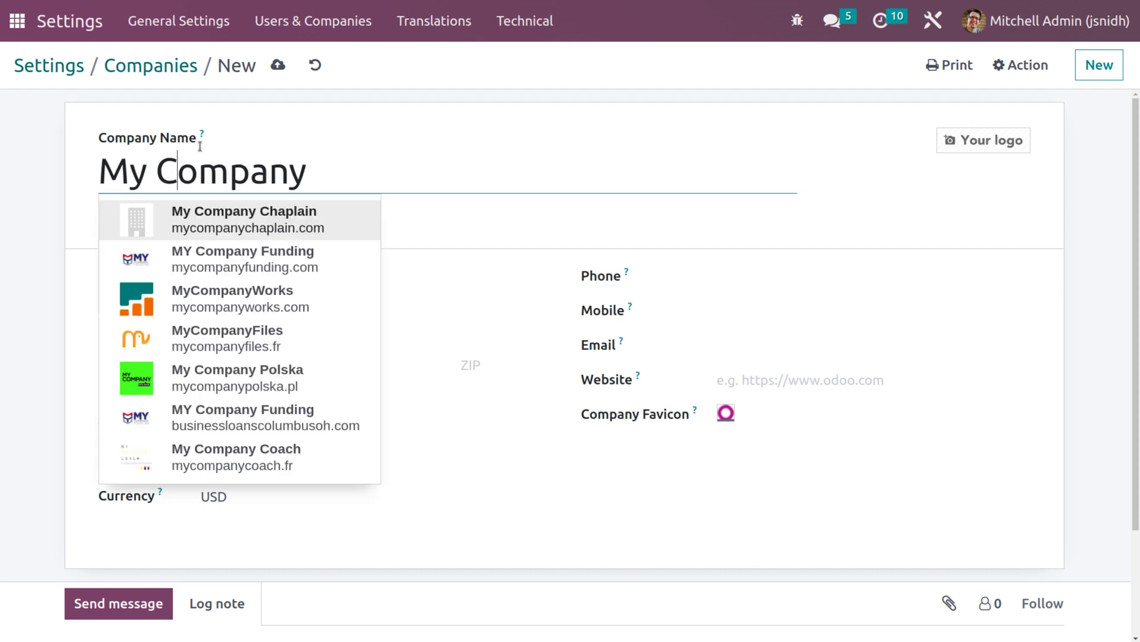
pyautogui.click(335, 175)
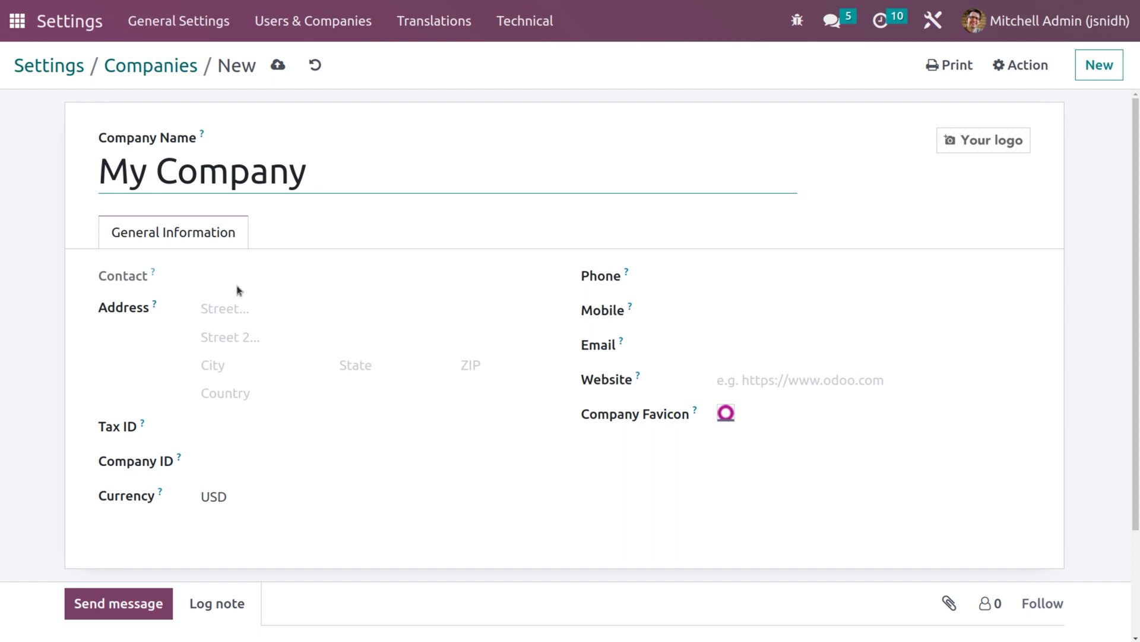
pyautogui.click(254, 308)
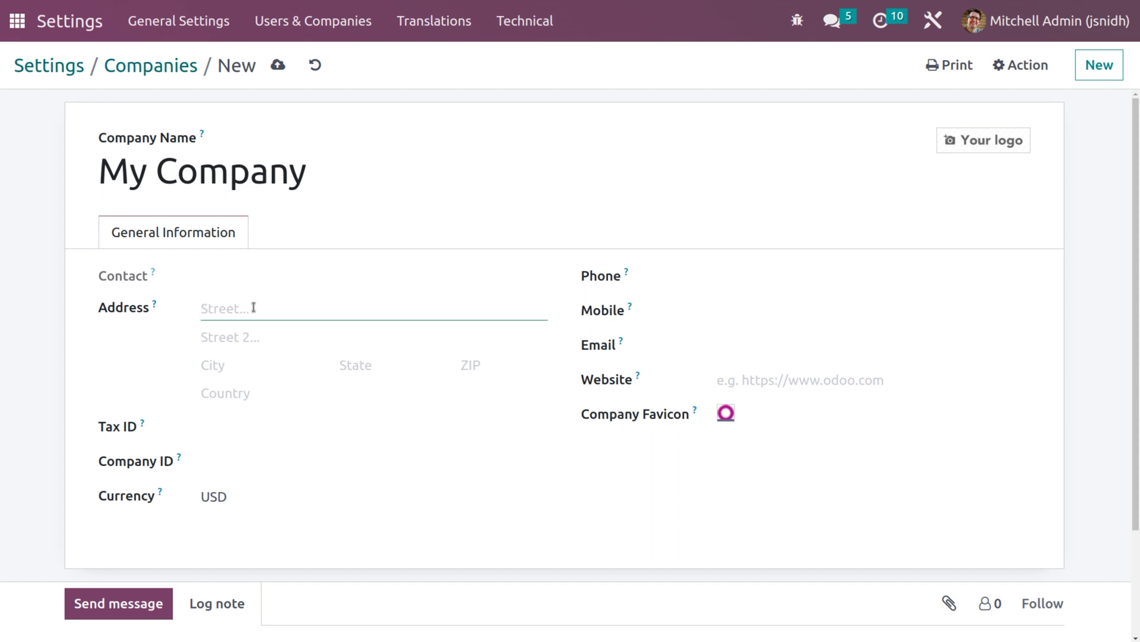
# - Type the company's street address and choose United States as the country
pyautogui.write('250 Executive park B')
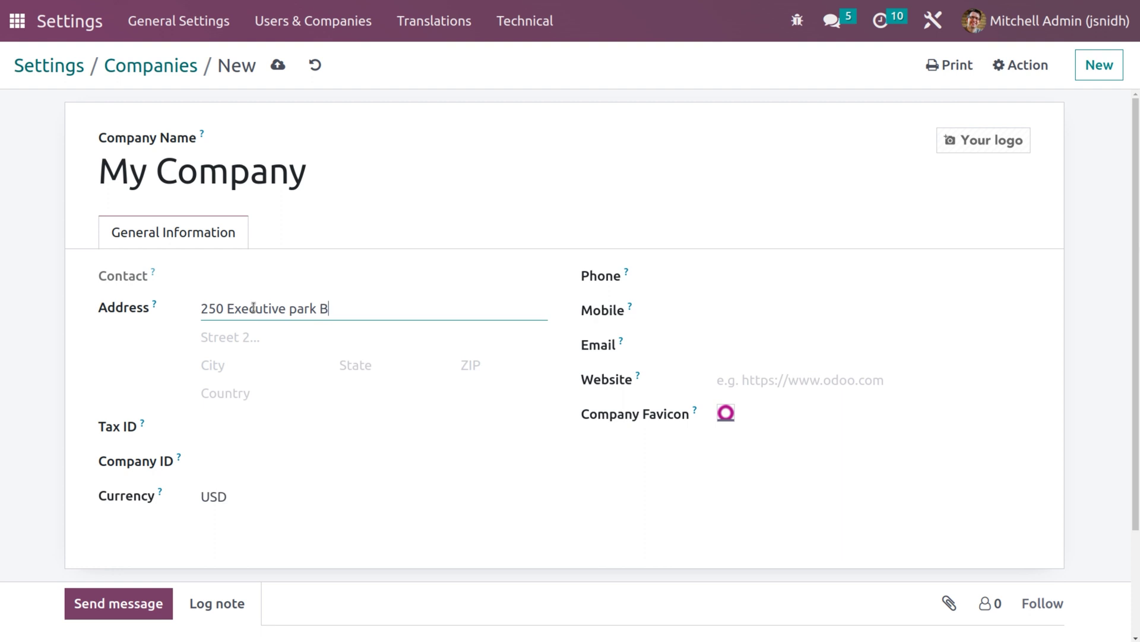
pyautogui.write('lvd,suitec3400')
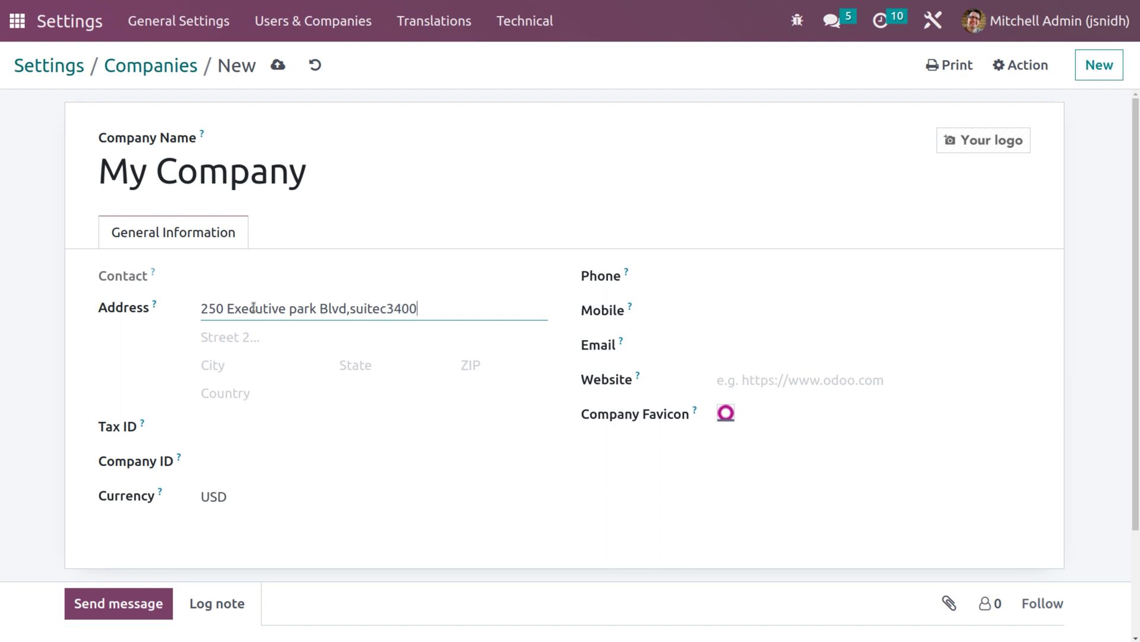
pyautogui.click(245, 388)
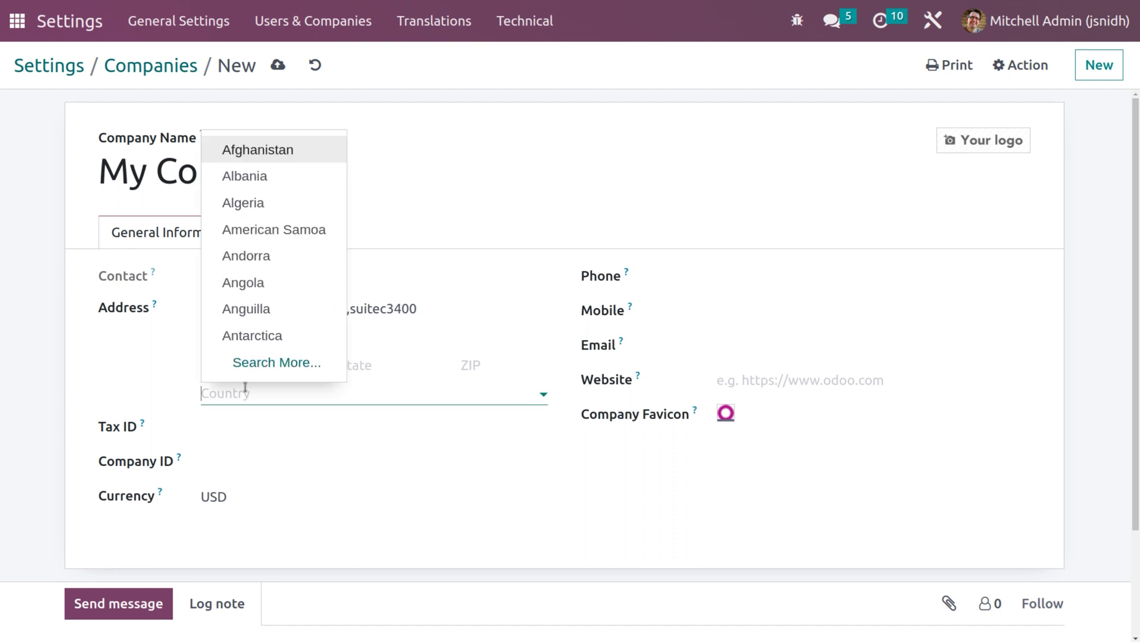
pyautogui.write('u')
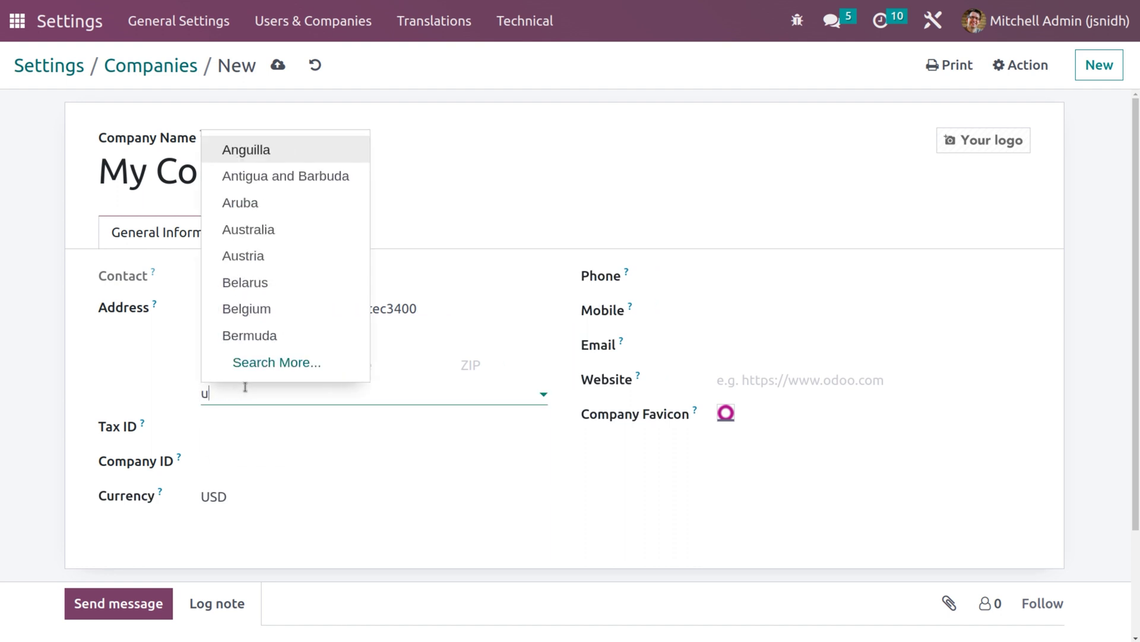
pyautogui.write('n')
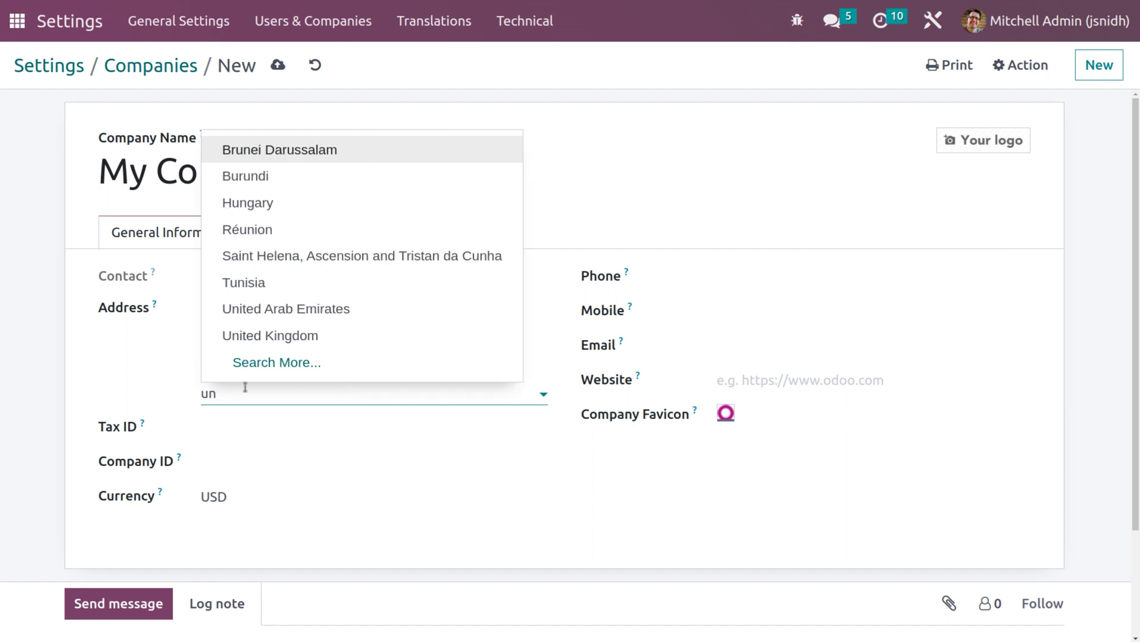
pyautogui.write('ite')
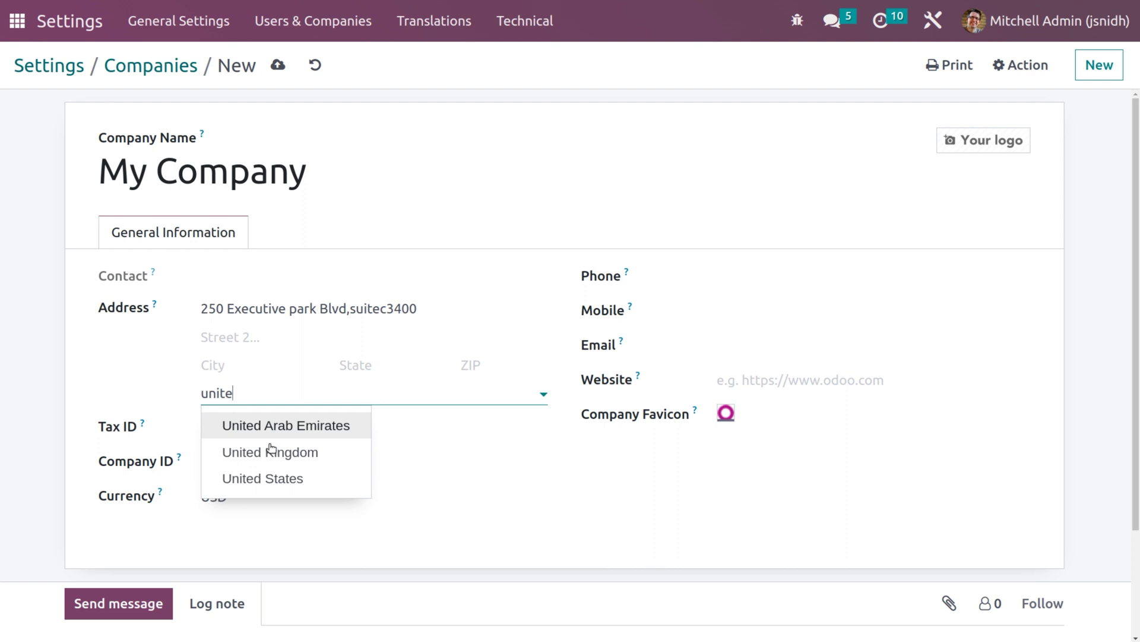
pyautogui.click(307, 478)
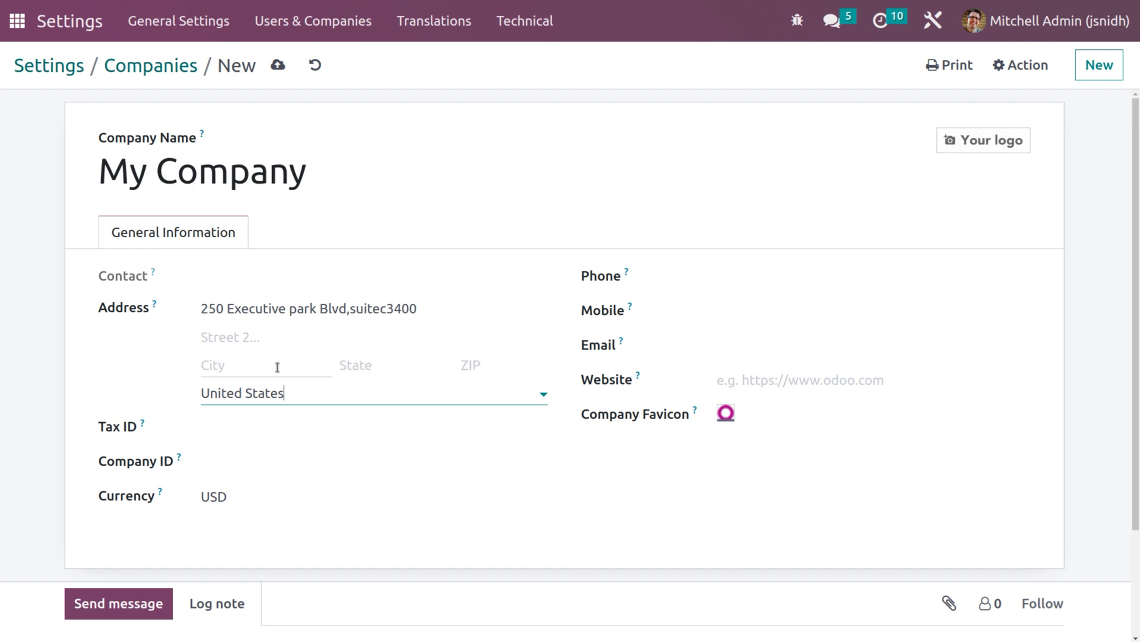
pyautogui.click(247, 368)
# - Set the company's state to California (US)
pyautogui.write('San')
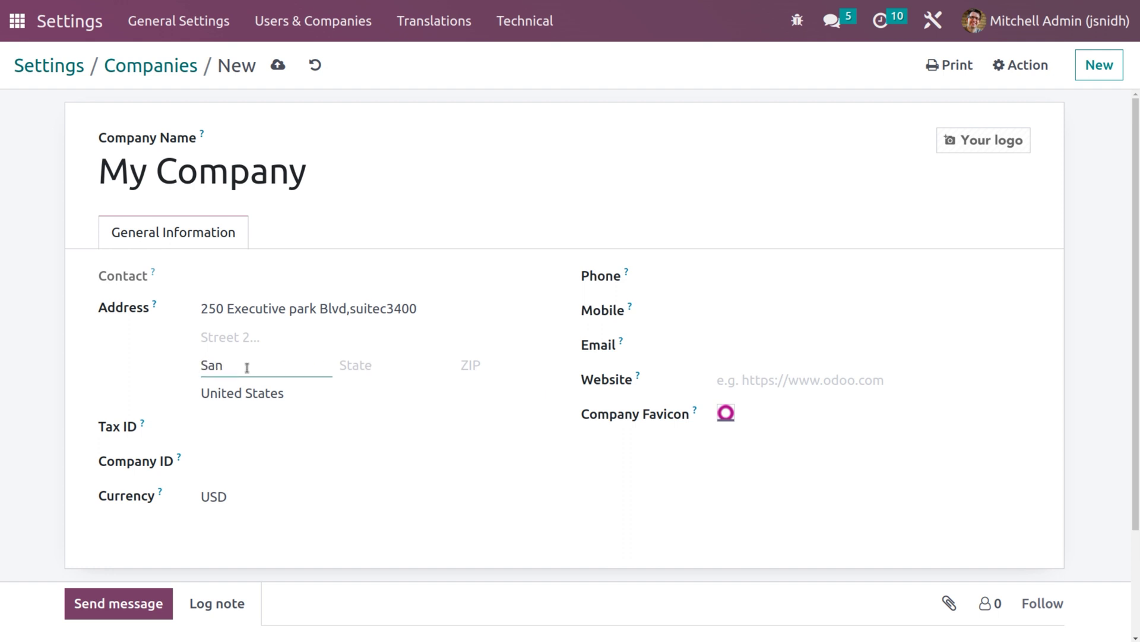
pyautogui.press('BackSpace')
pyautogui.press('BackSpace')
pyautogui.press('BackSpace')
pyautogui.click(369, 362)
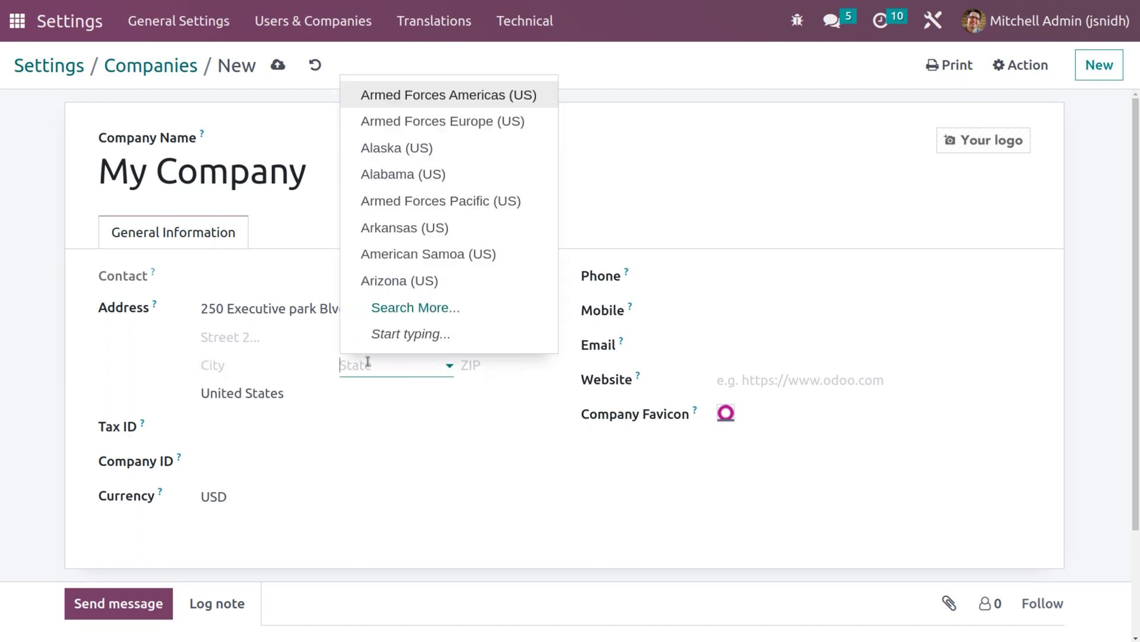
pyautogui.write('ca')
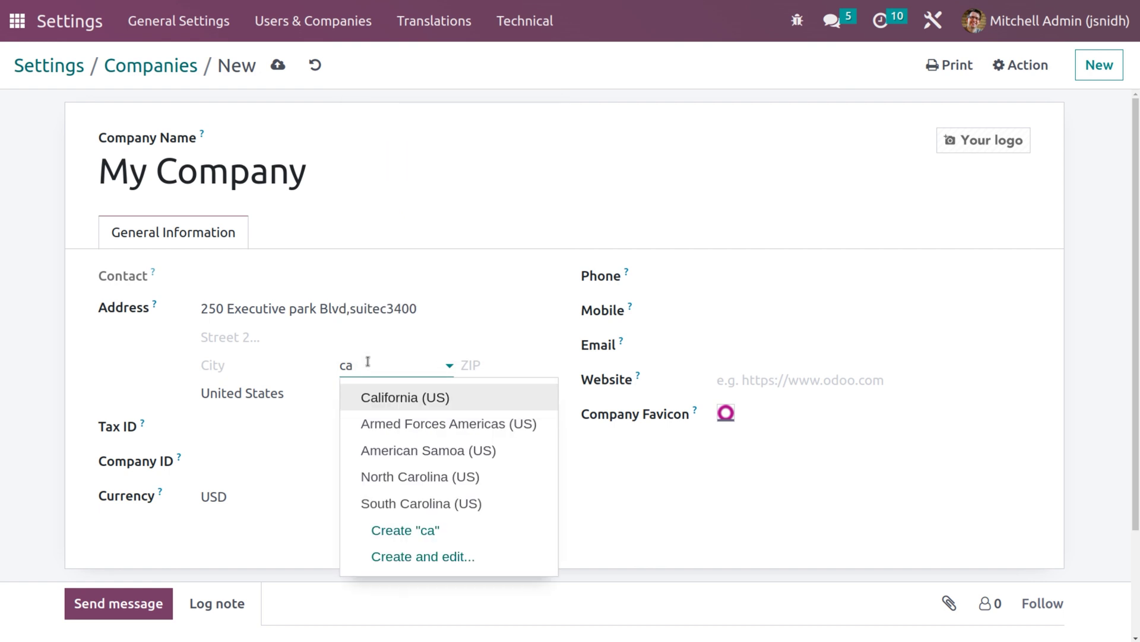
pyautogui.press('Return')
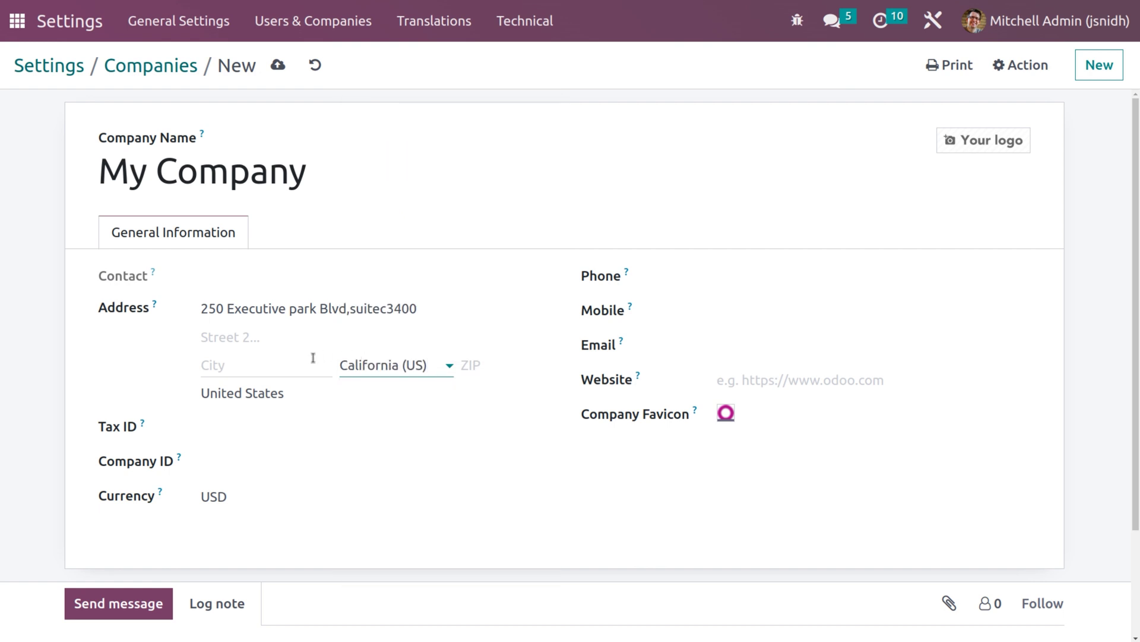
# - Enter San Francisco as the city and fill in the ZIP code
pyautogui.click(280, 366)
pyautogui.write('San Frans')
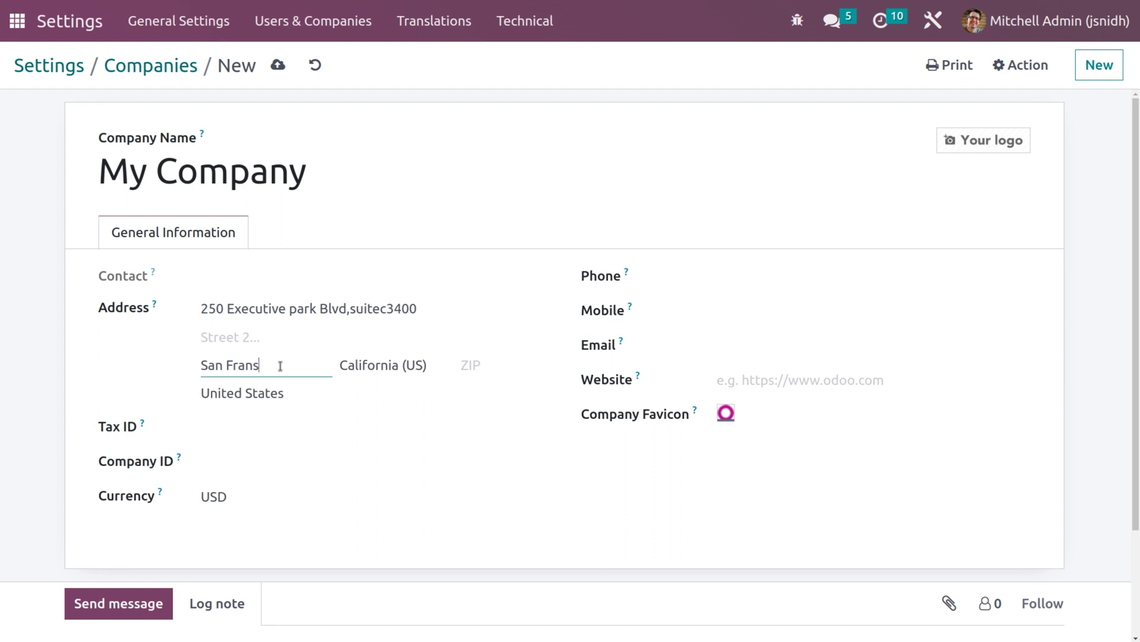
pyautogui.press('BackSpace')
pyautogui.write('cisco')
pyautogui.click(503, 370)
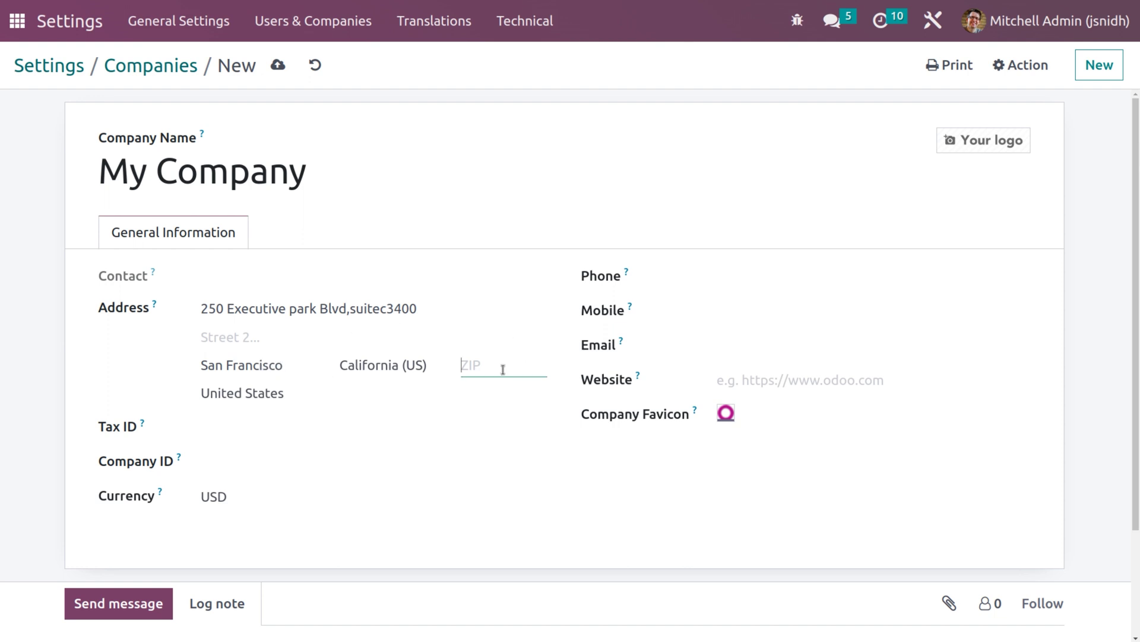
pyautogui.write('94134')
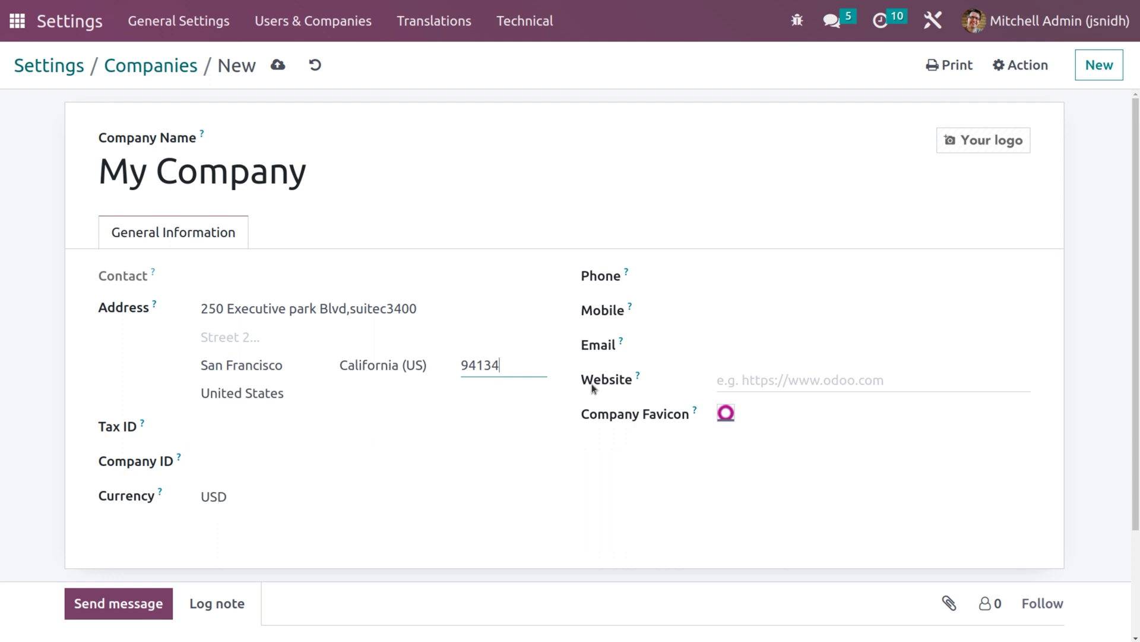
# - Enter the company's phone number
pyautogui.click(764, 282)
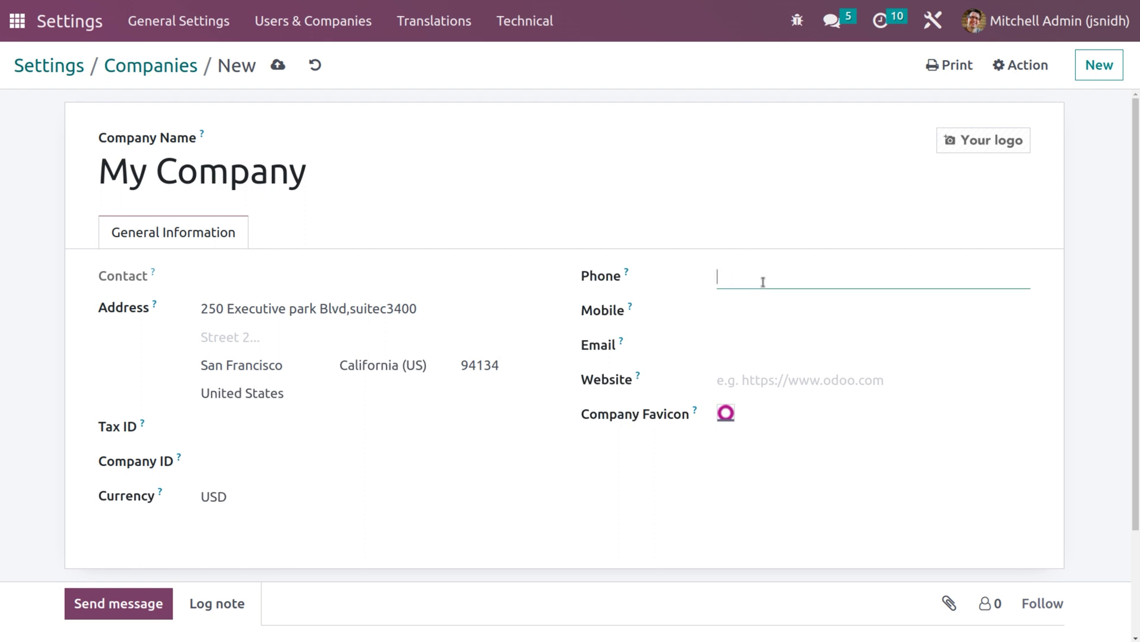
pyautogui.write('+(650)')
pyautogui.write('555-0111')
pyautogui.click(774, 348)
pyautogui.write('in')
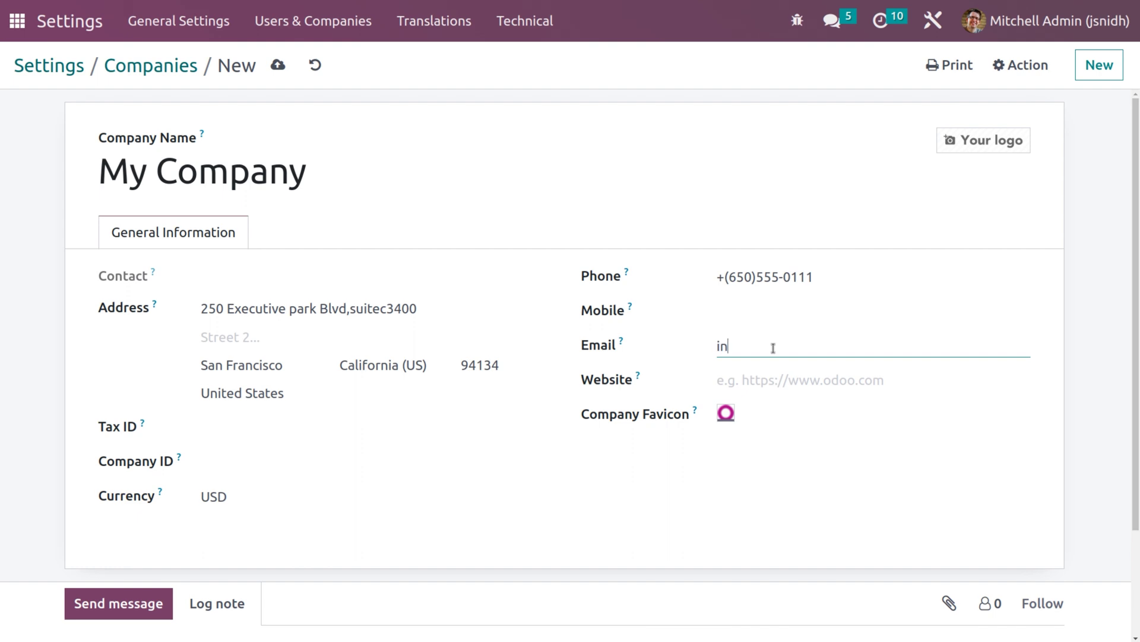
pyautogui.write('fo@mycompany.com')
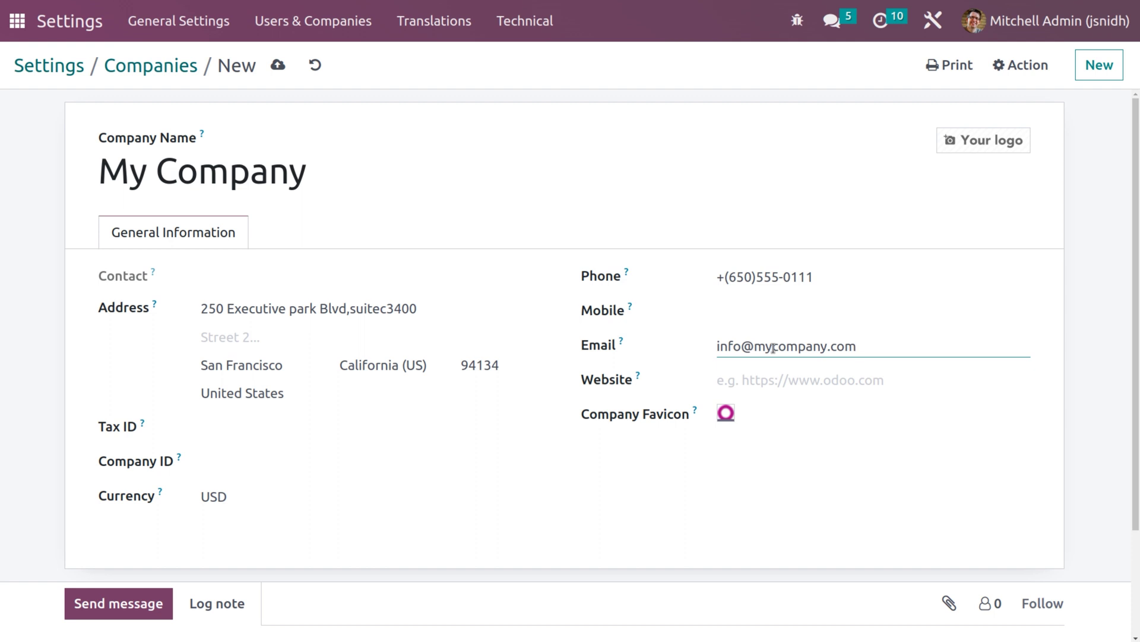
pyautogui.click(811, 383)
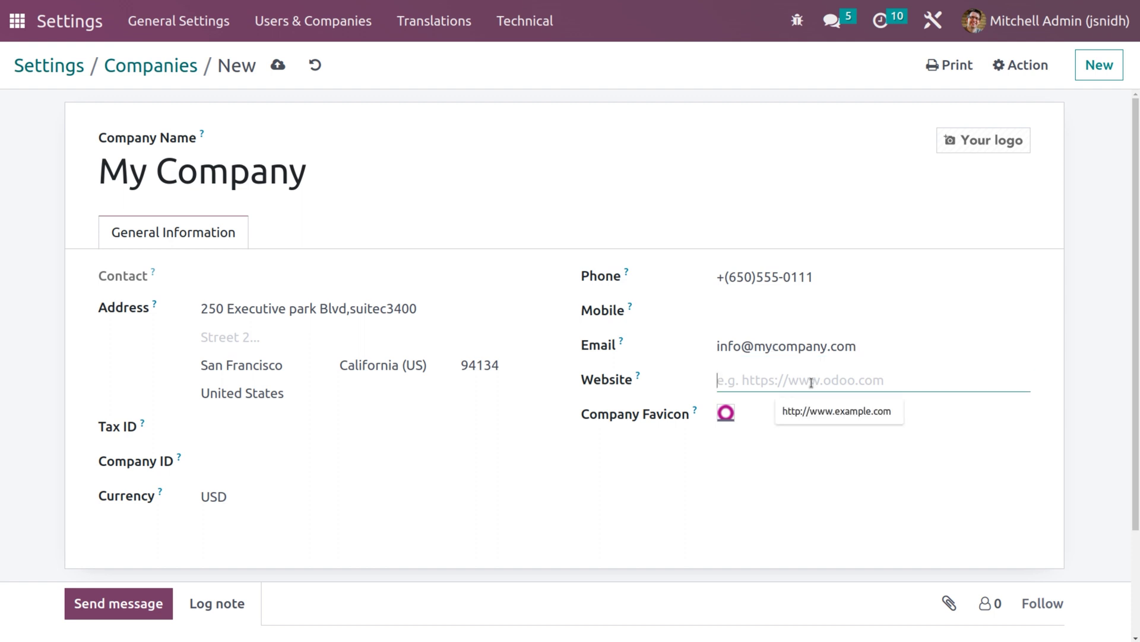
pyautogui.click(829, 410)
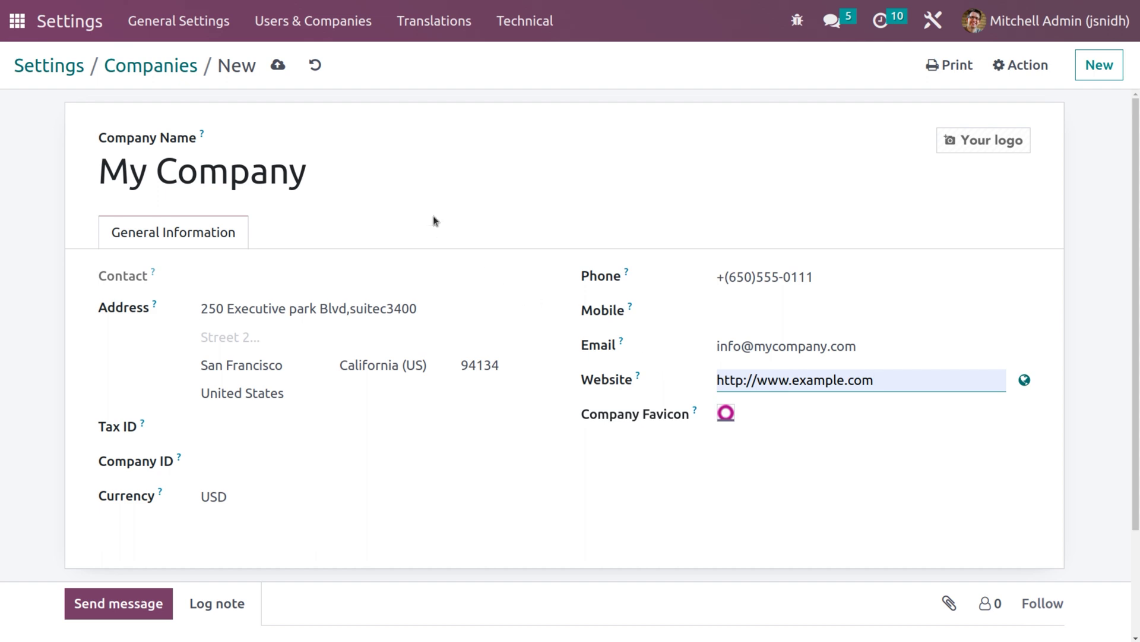
# - Save My Company, then set YourCompany as its Parent Company and save again
pyautogui.click(274, 69)
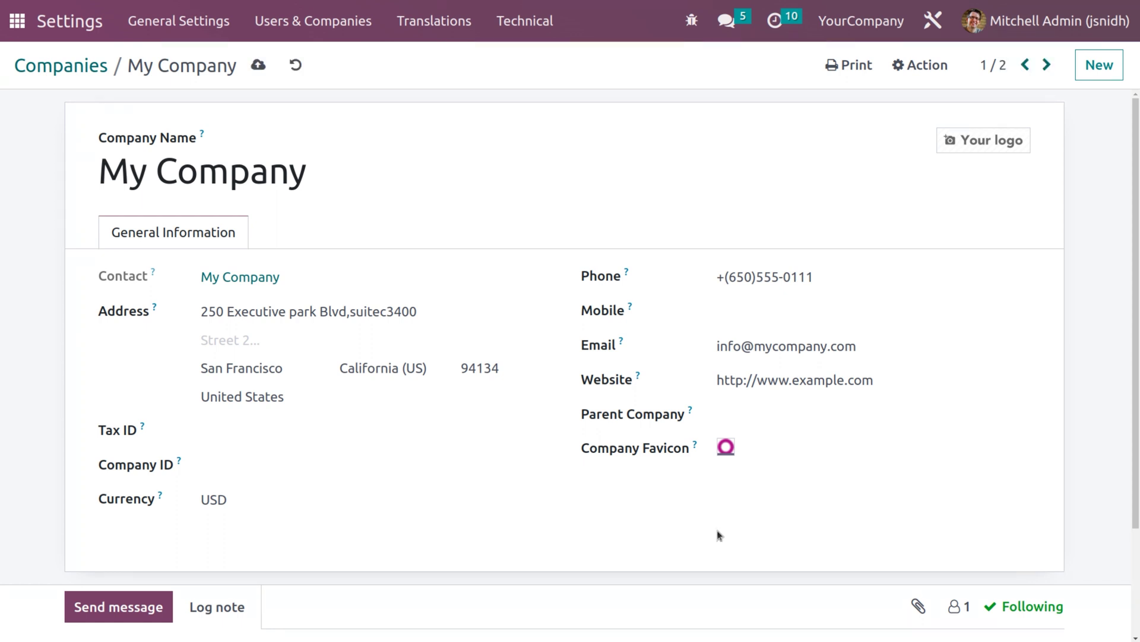
pyautogui.click(723, 416)
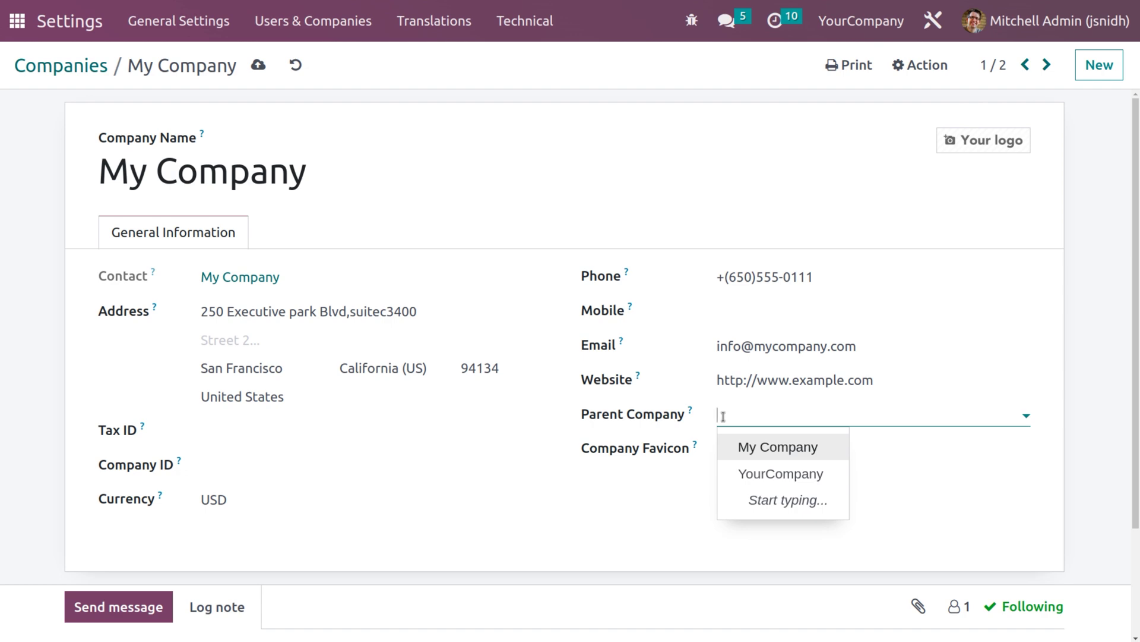
pyautogui.click(758, 480)
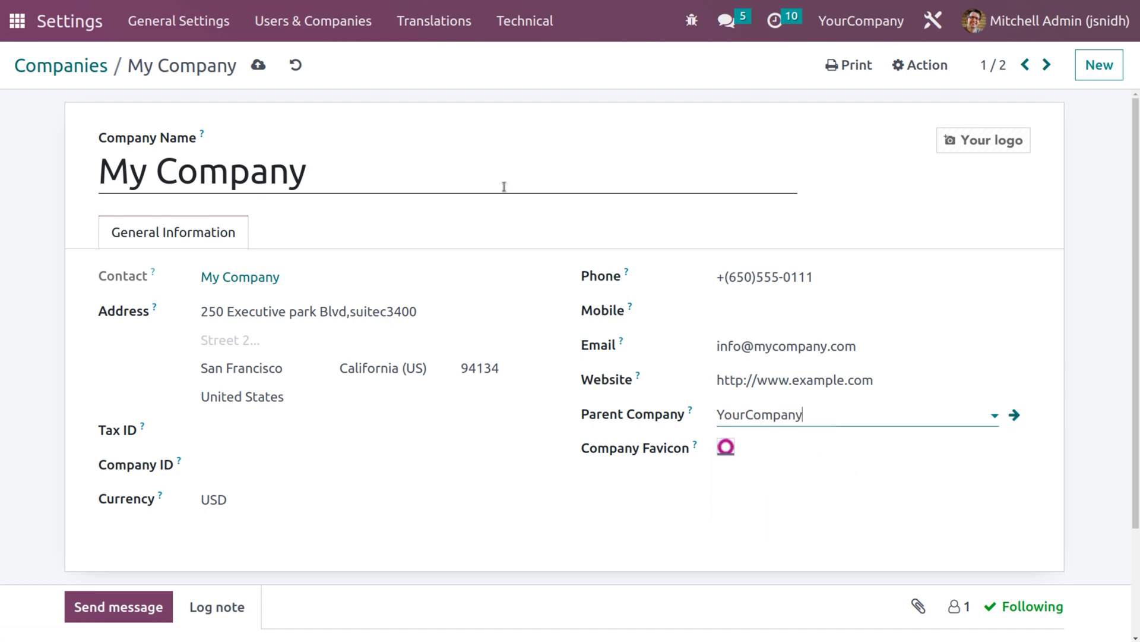
pyautogui.click(258, 66)
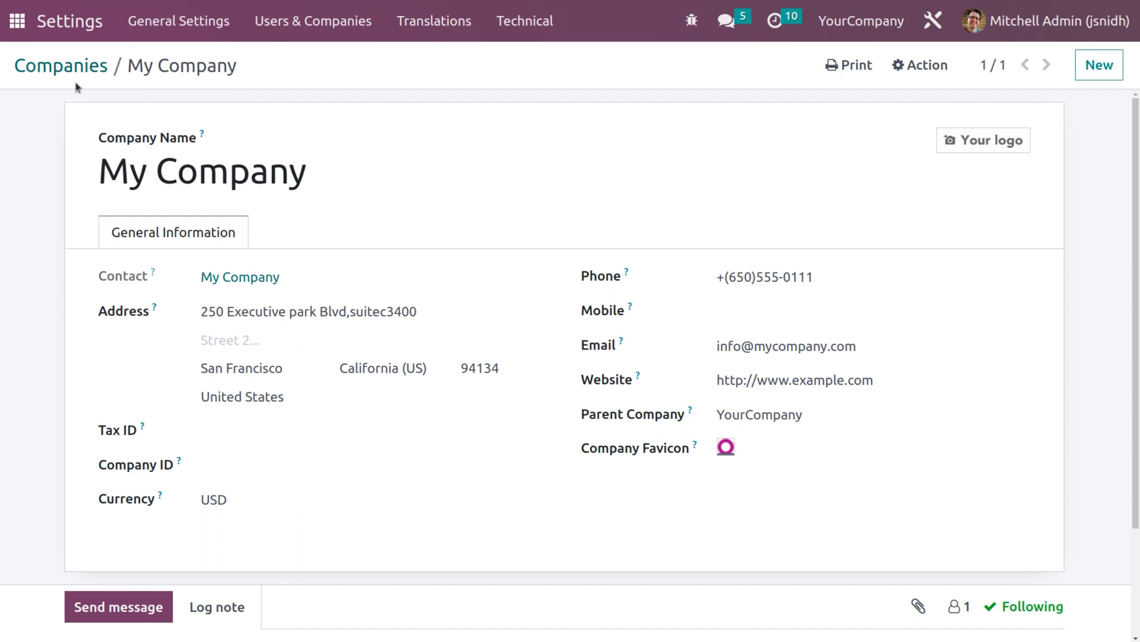
# - Go to Users & Companies > Users and open the administrator user's record
pyautogui.click(295, 29)
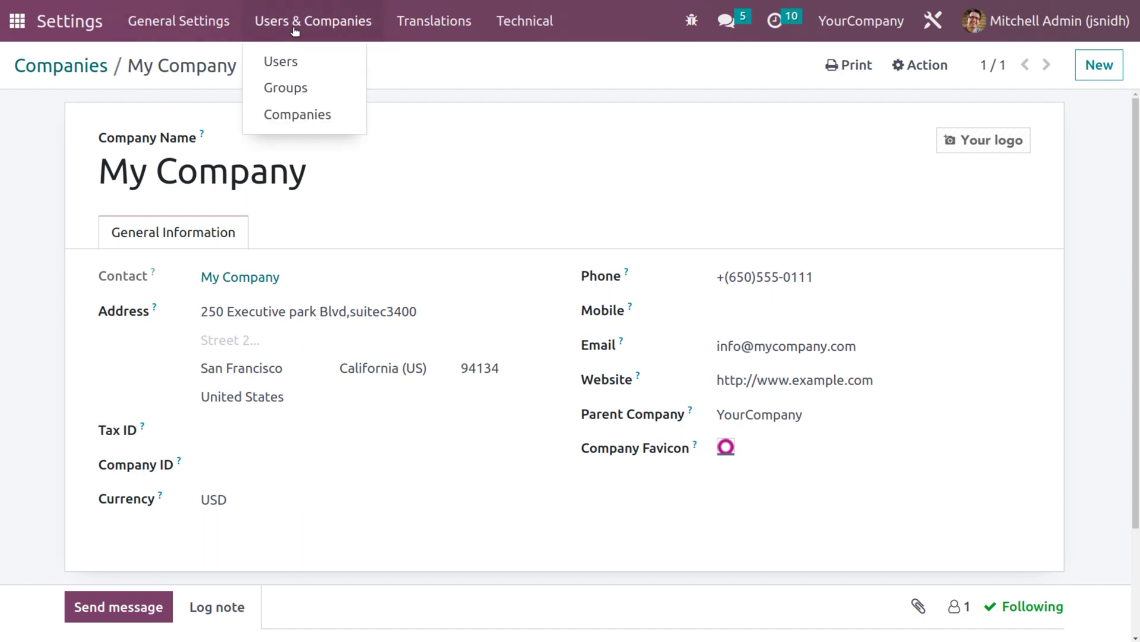
pyautogui.click(299, 75)
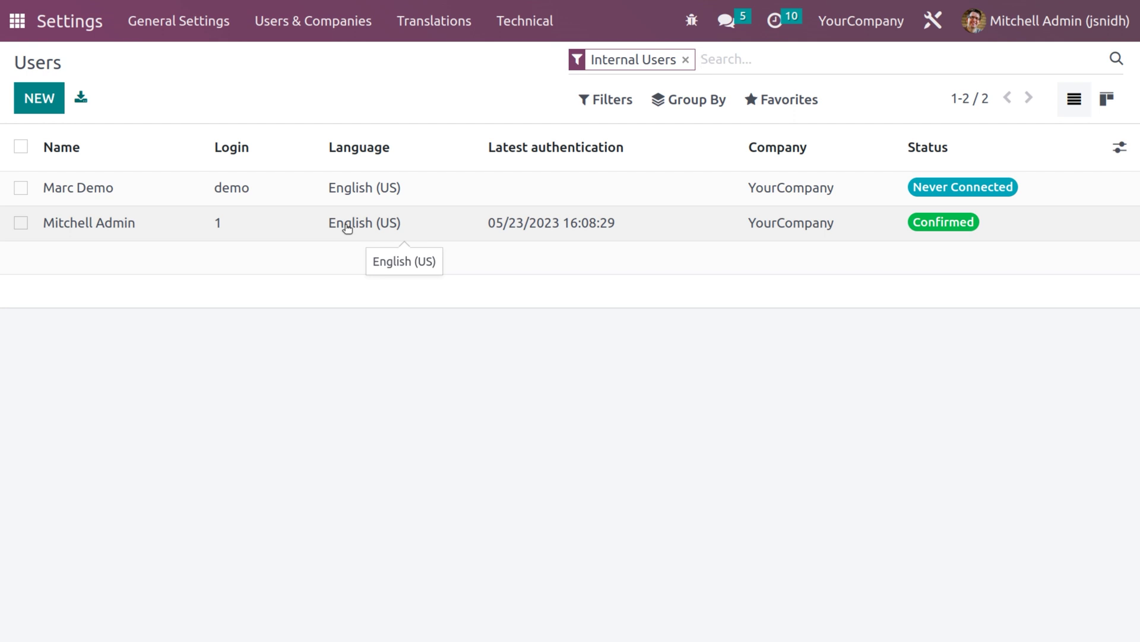
pyautogui.click(348, 228)
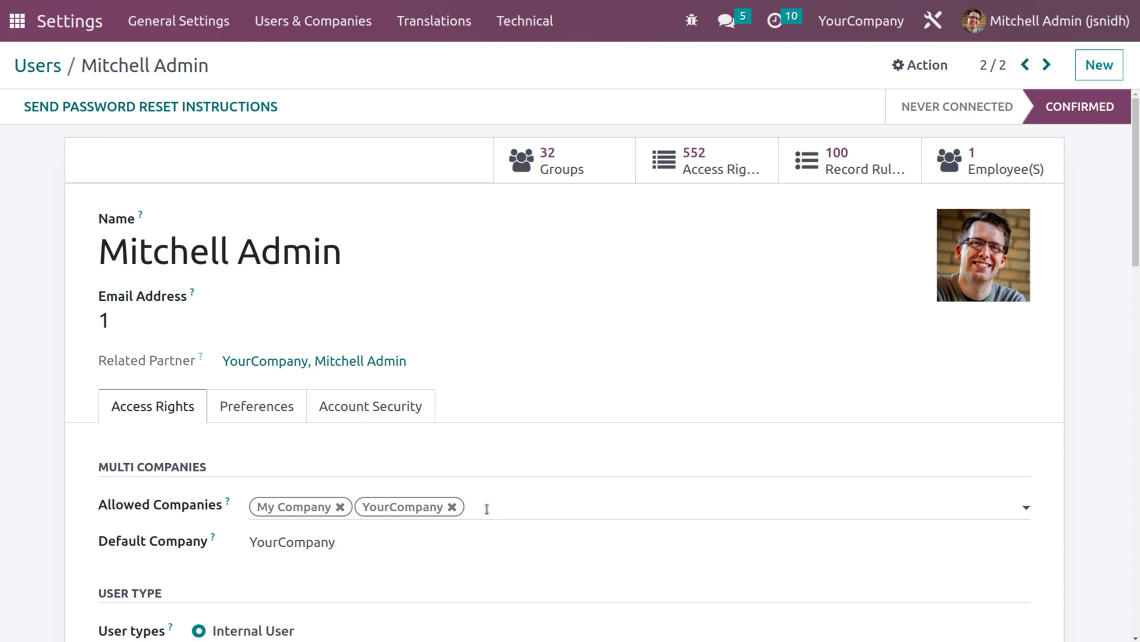
# - Re-add YourCompany to the admin's Allowed Companies, save the user, and check the company switcher
pyautogui.click(452, 507)
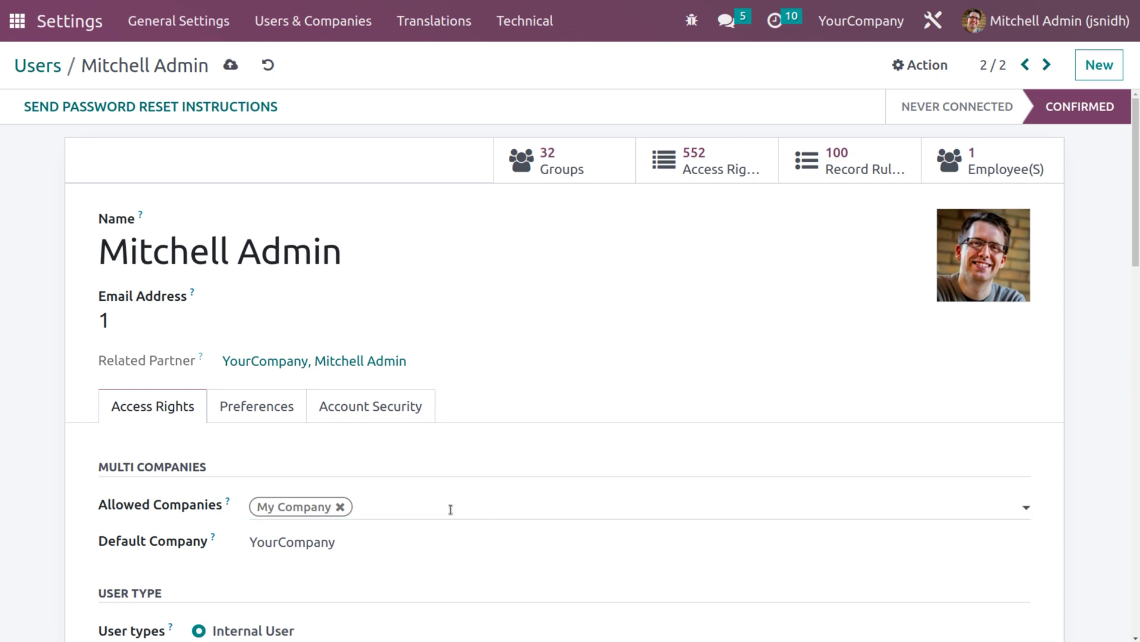
pyautogui.click(451, 509)
pyautogui.click(424, 539)
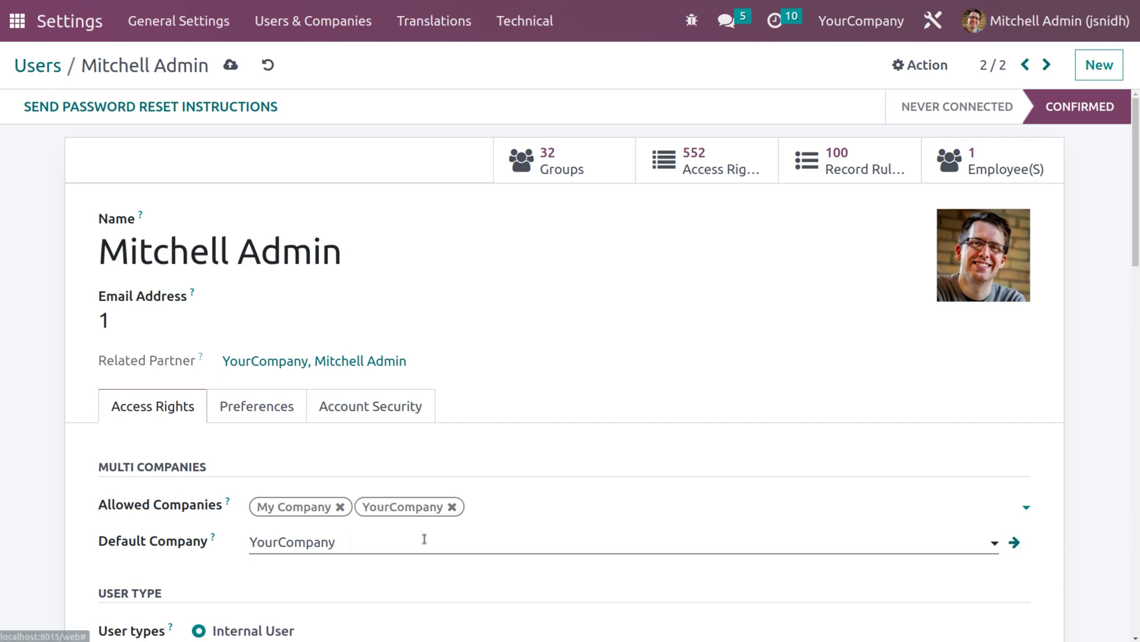
pyautogui.scroll(-3, 428, 505)
pyautogui.scroll(1, 428, 501)
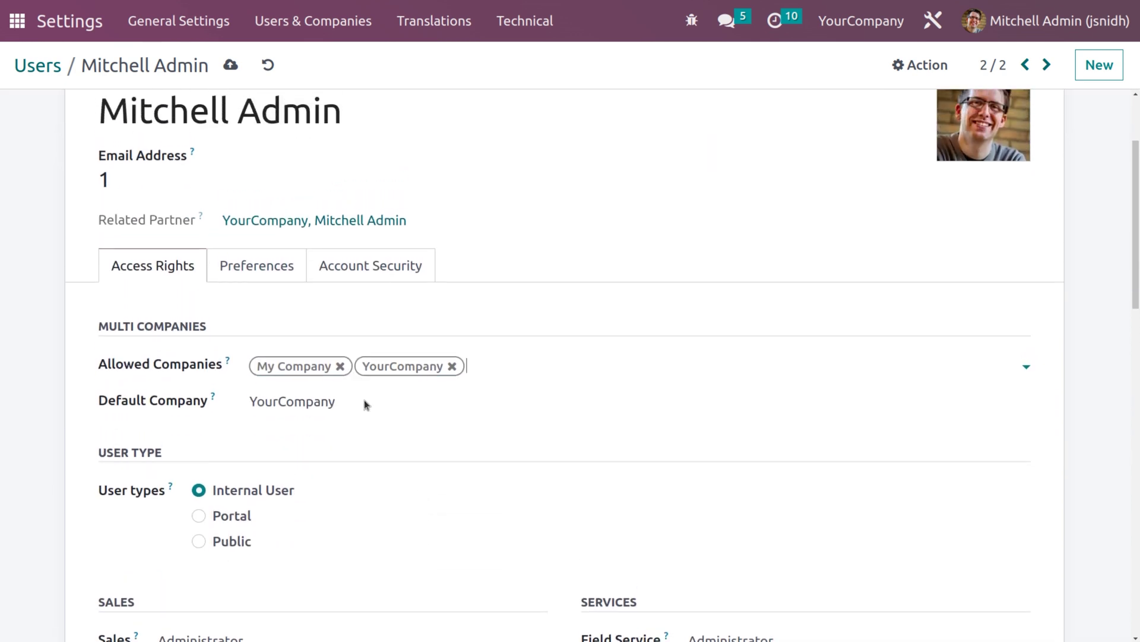
pyautogui.click(229, 63)
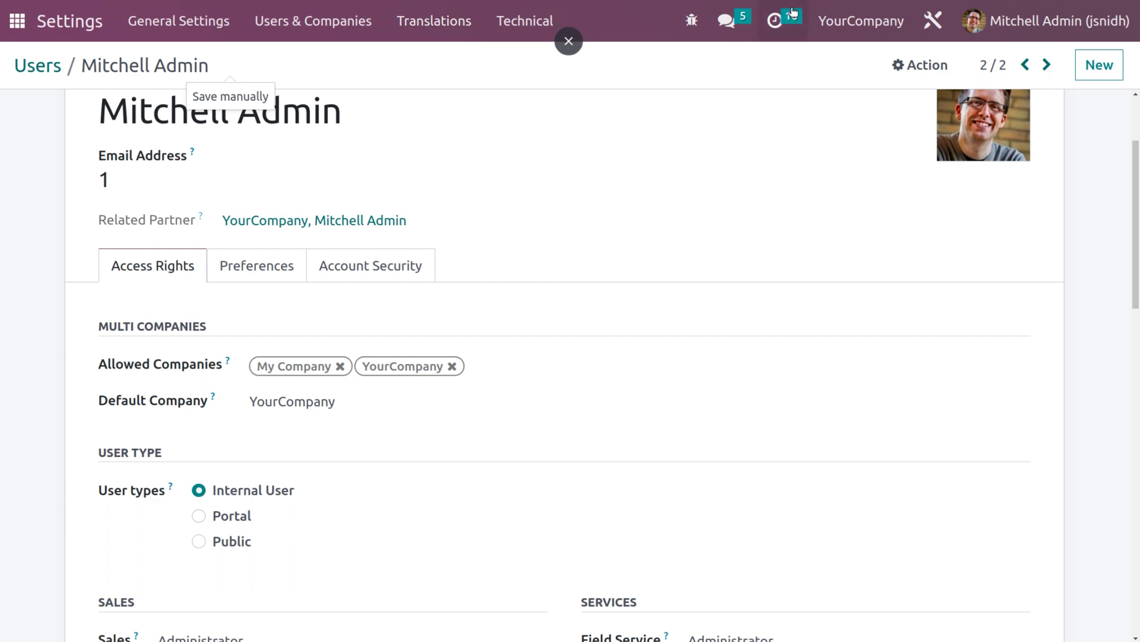
pyautogui.click(826, 22)
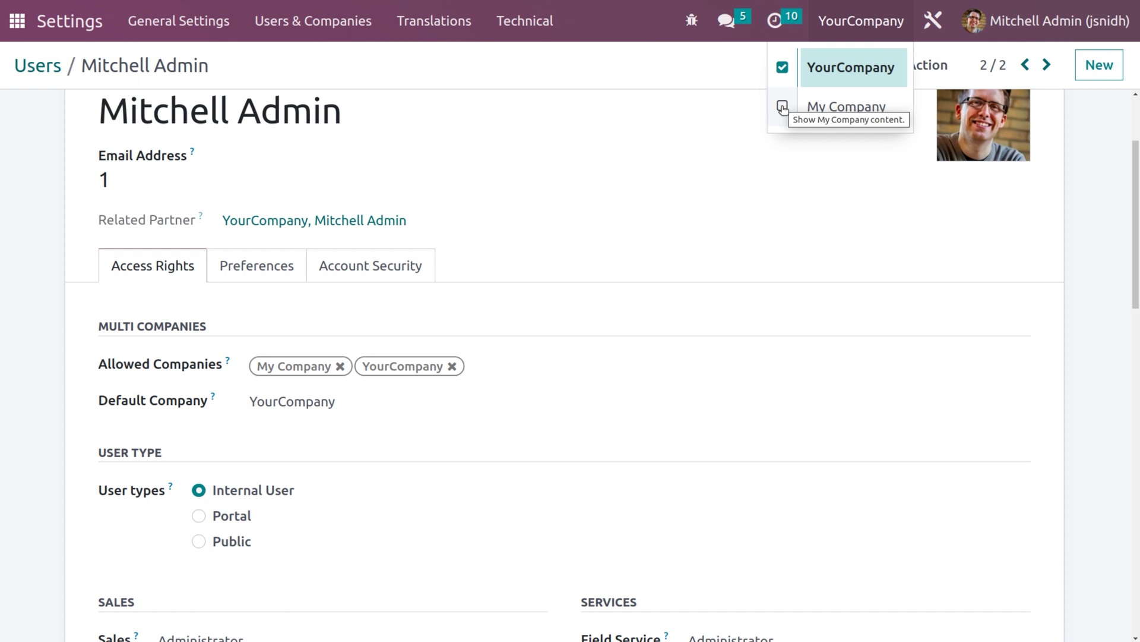
# - Enable My Company alongside YourCompany in the company switcher, then go back to the home screen
pyautogui.click(783, 107)
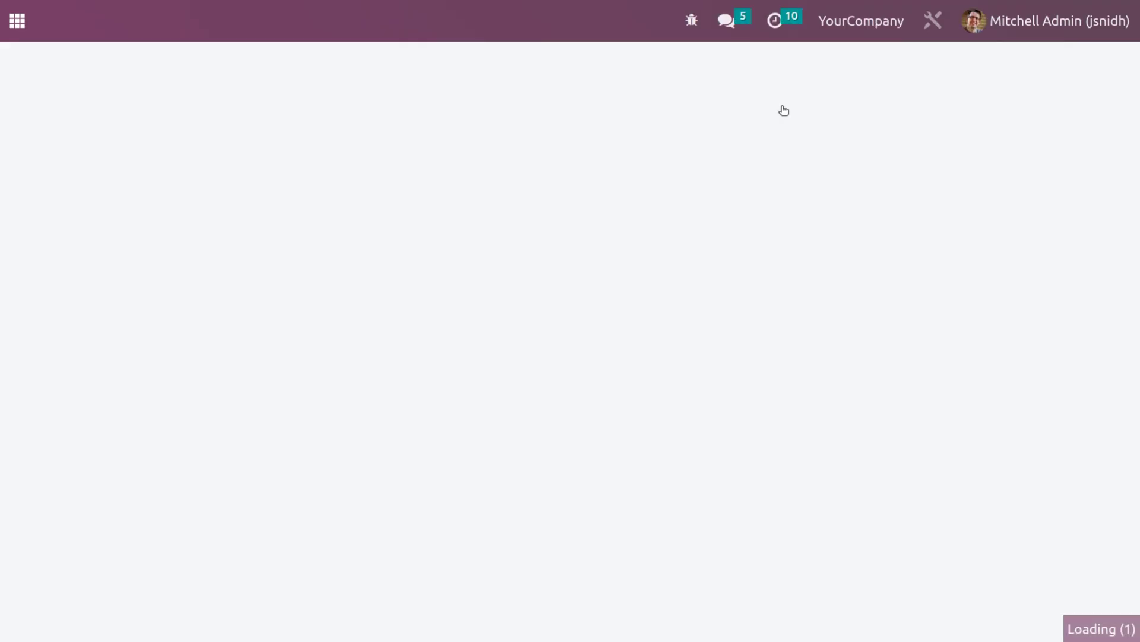
pyautogui.click(839, 25)
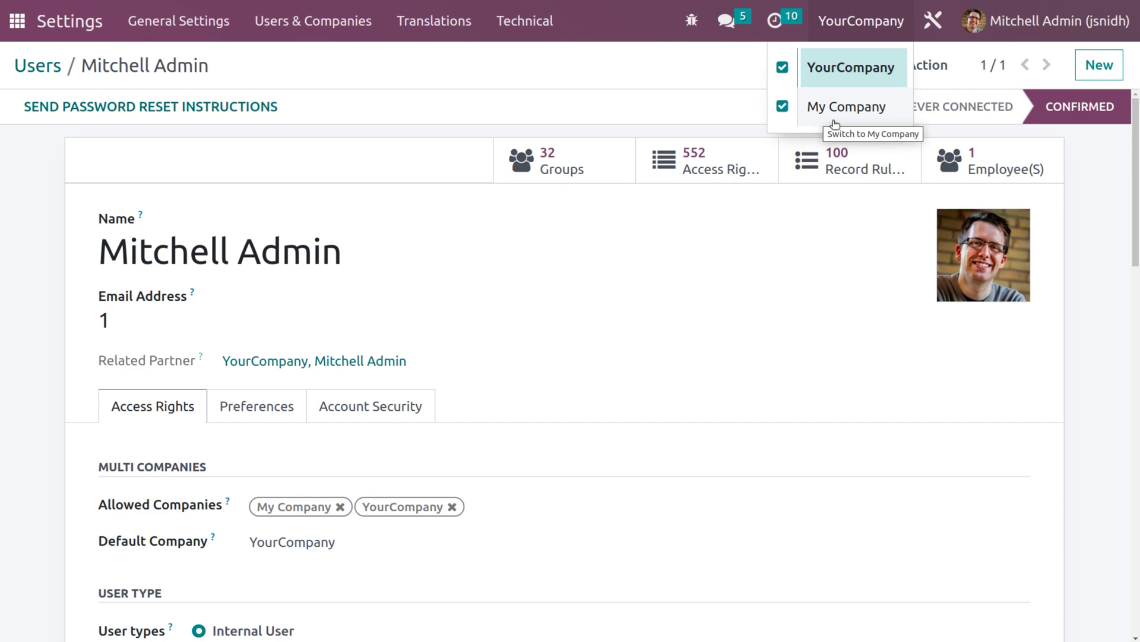
pyautogui.click(17, 23)
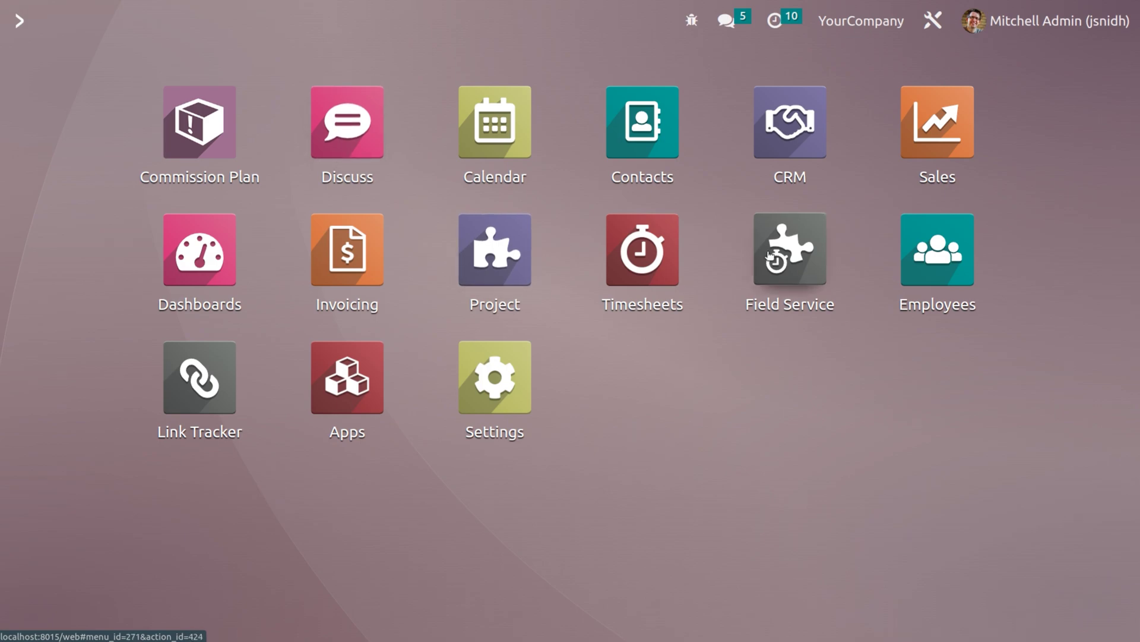
# - Open CRM and untick My Company so that only YourCompany's data shows
pyautogui.click(768, 135)
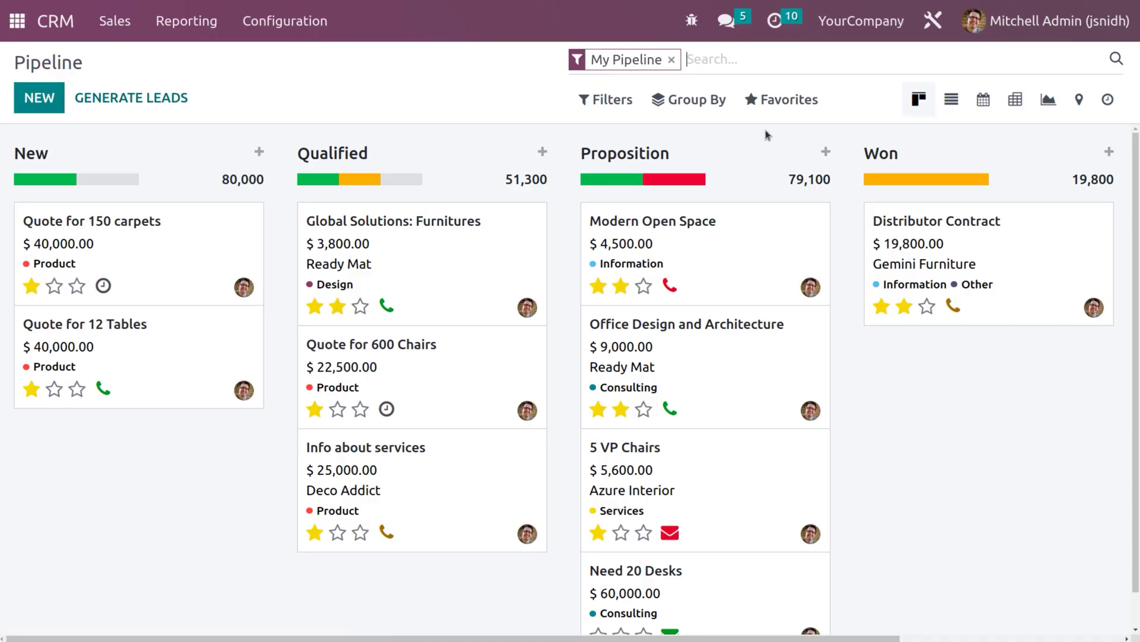
pyautogui.click(861, 20)
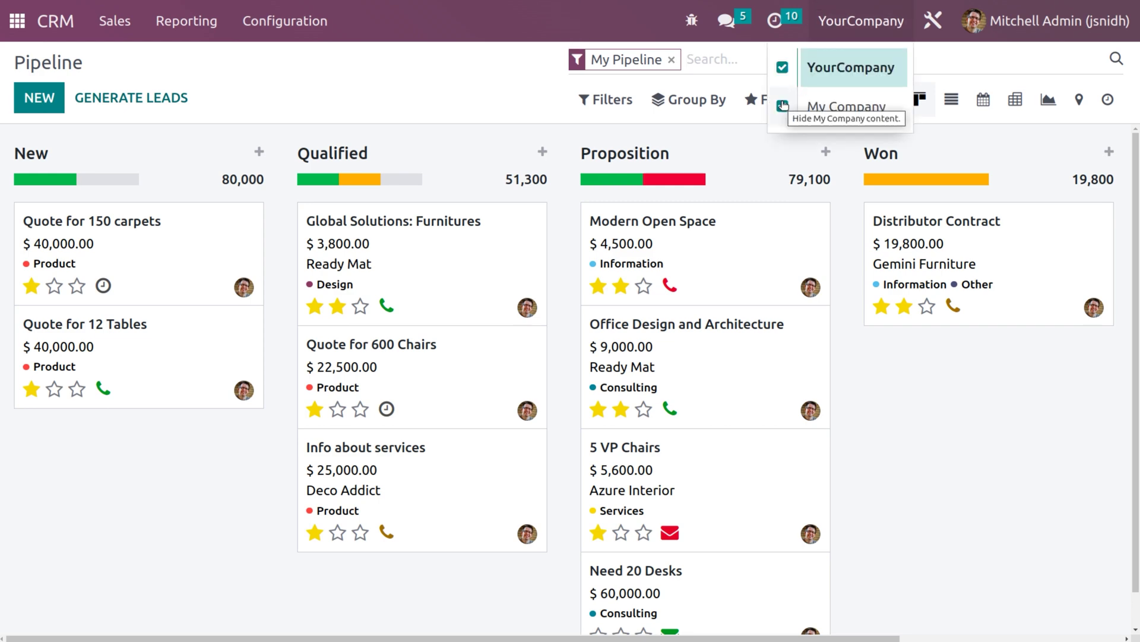
pyautogui.click(783, 106)
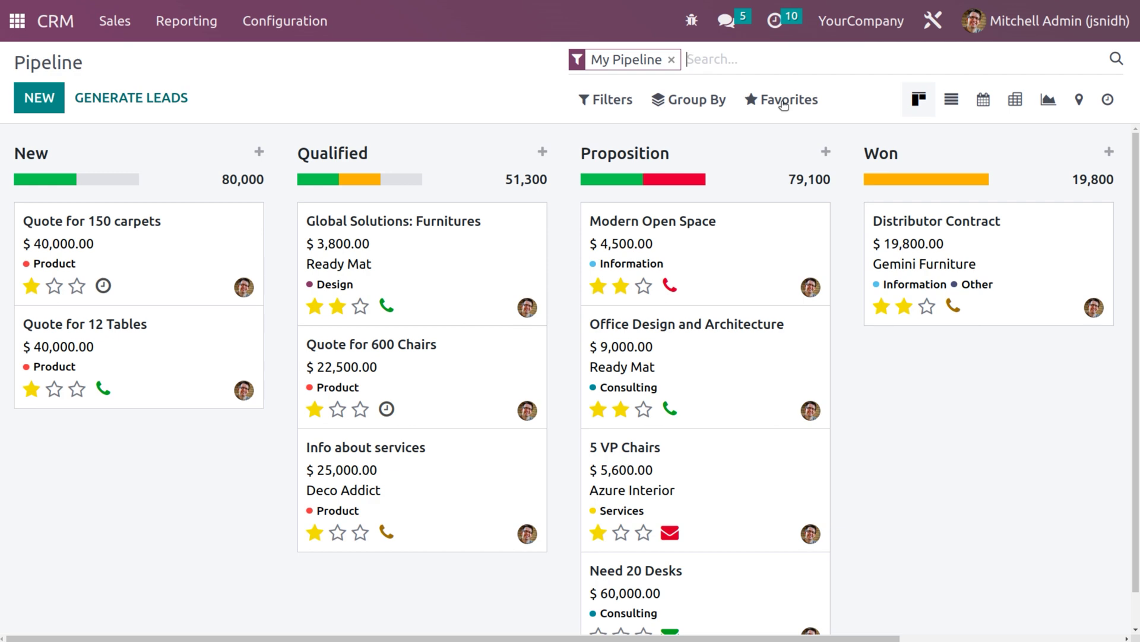
pyautogui.click(867, 22)
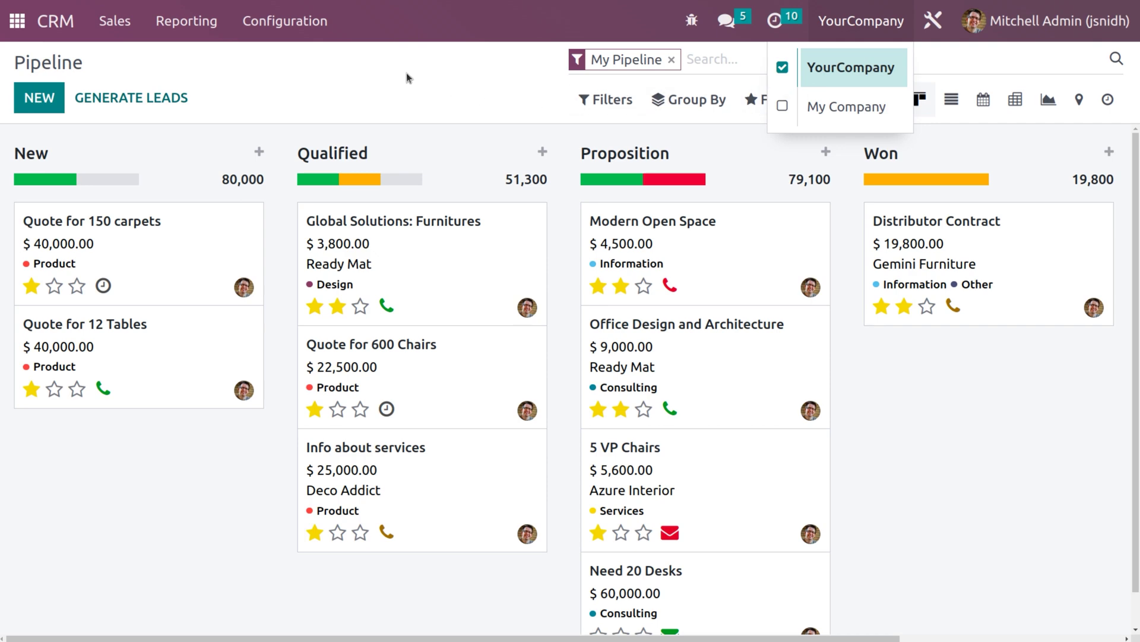
pyautogui.click(279, 33)
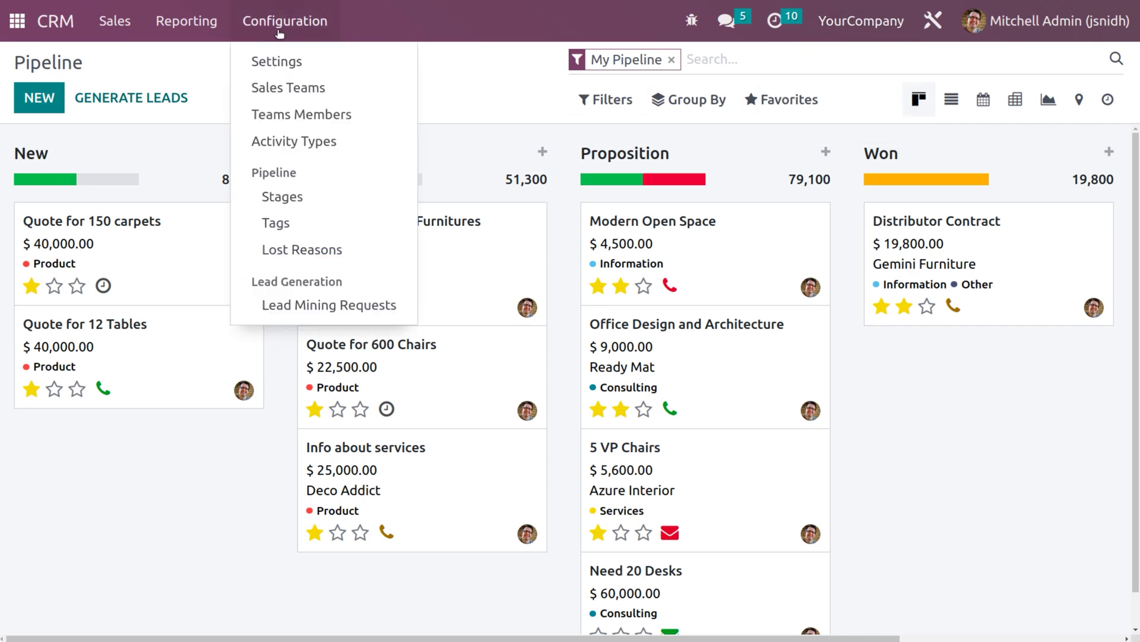
# - Enable the Leads option in the CRM Settings and save it
pyautogui.click(277, 62)
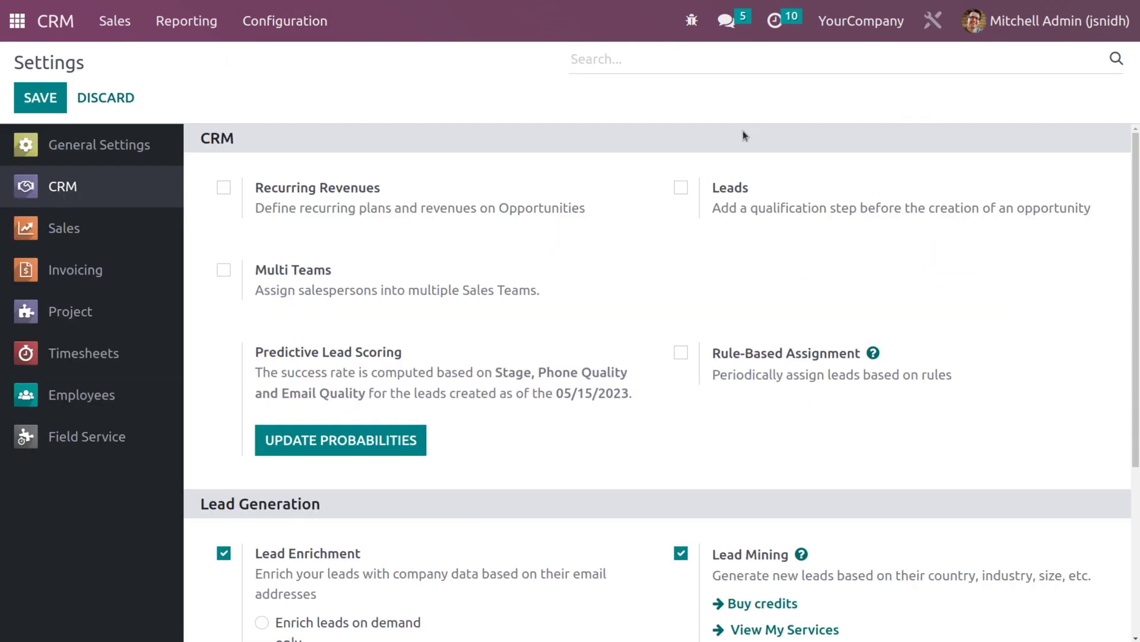
pyautogui.click(681, 188)
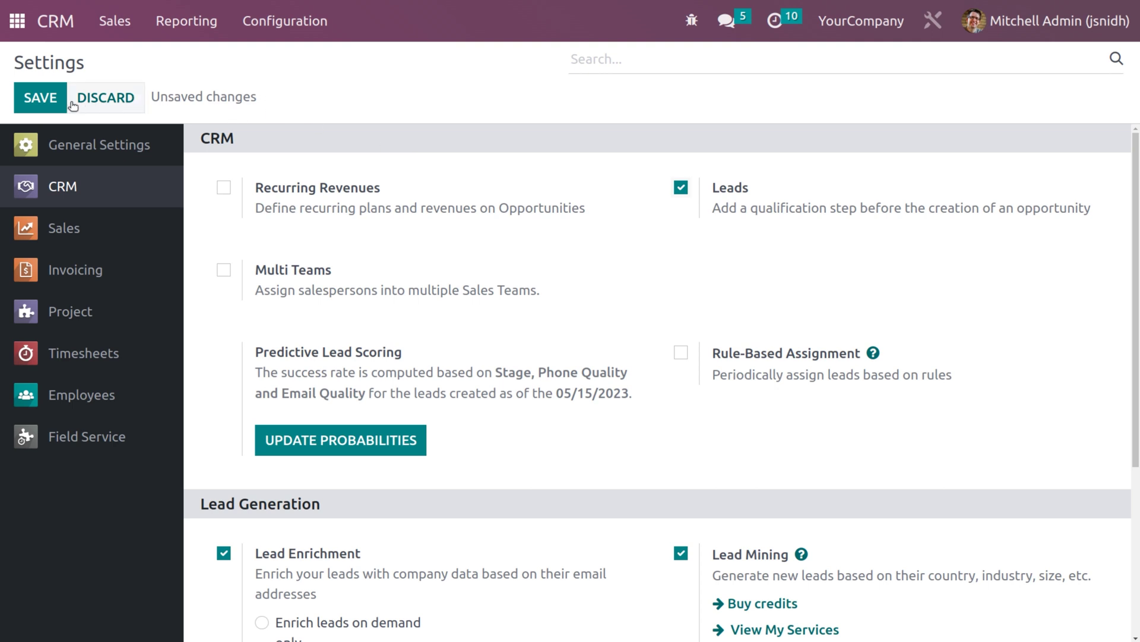
pyautogui.click(49, 99)
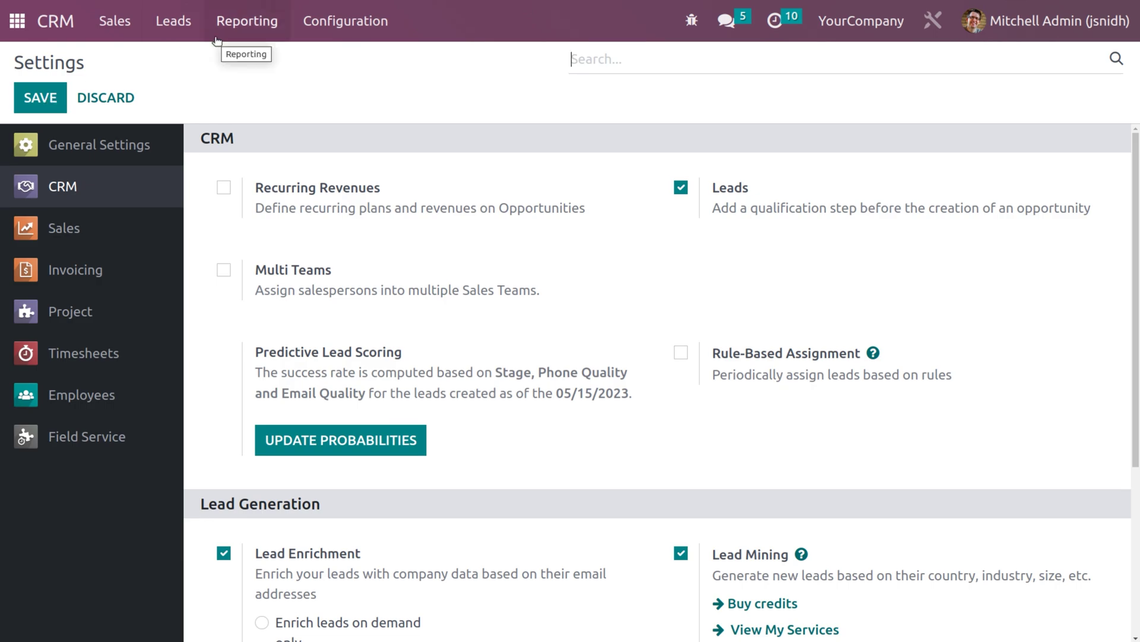
# - Create a new lead in the Leads list titled 'product pricing'
pyautogui.click(167, 37)
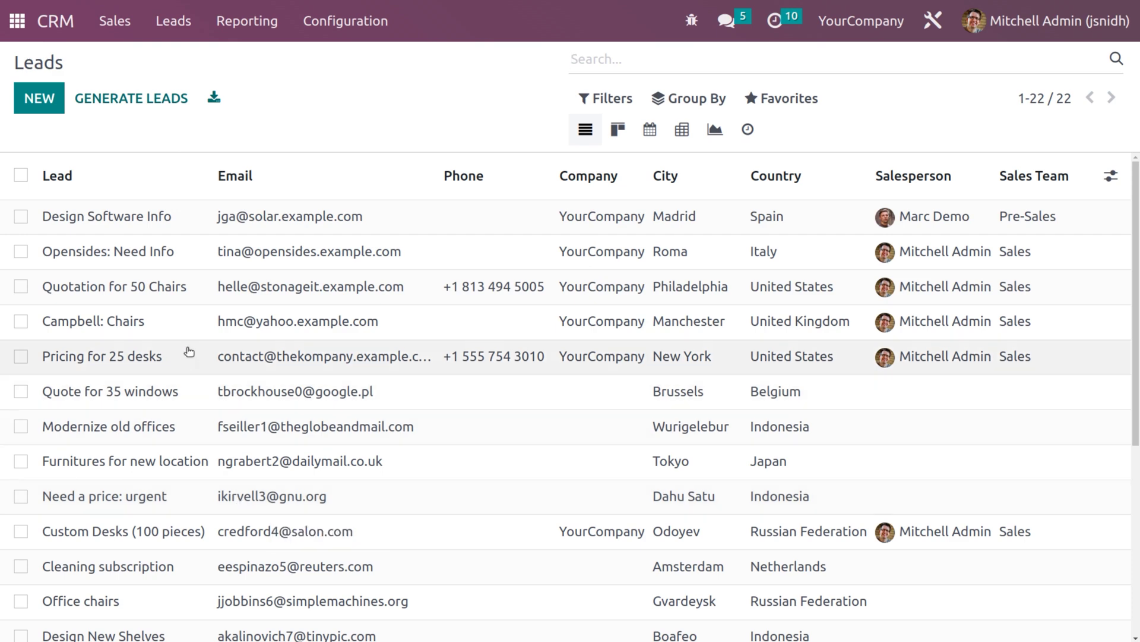
pyautogui.click(40, 99)
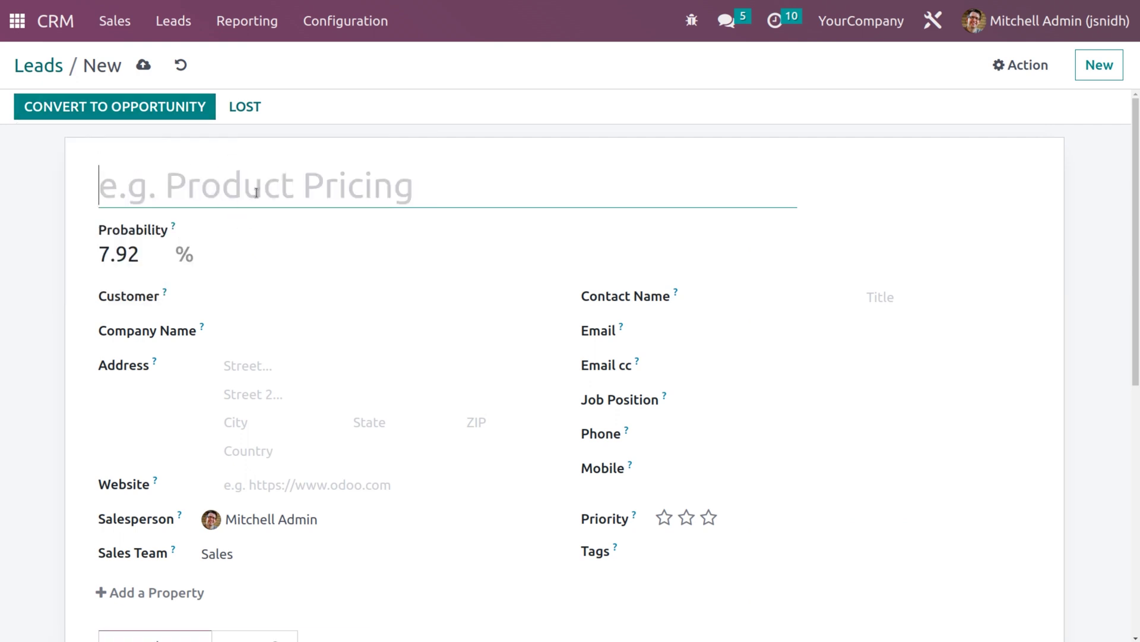
pyautogui.write('p')
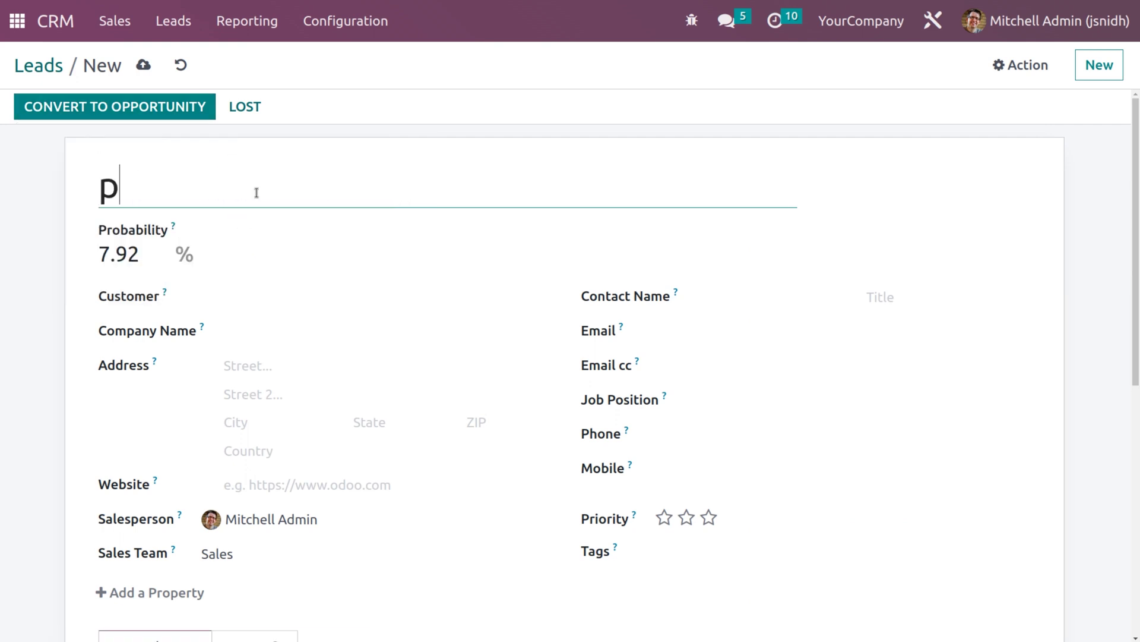
pyautogui.write('roduct ')
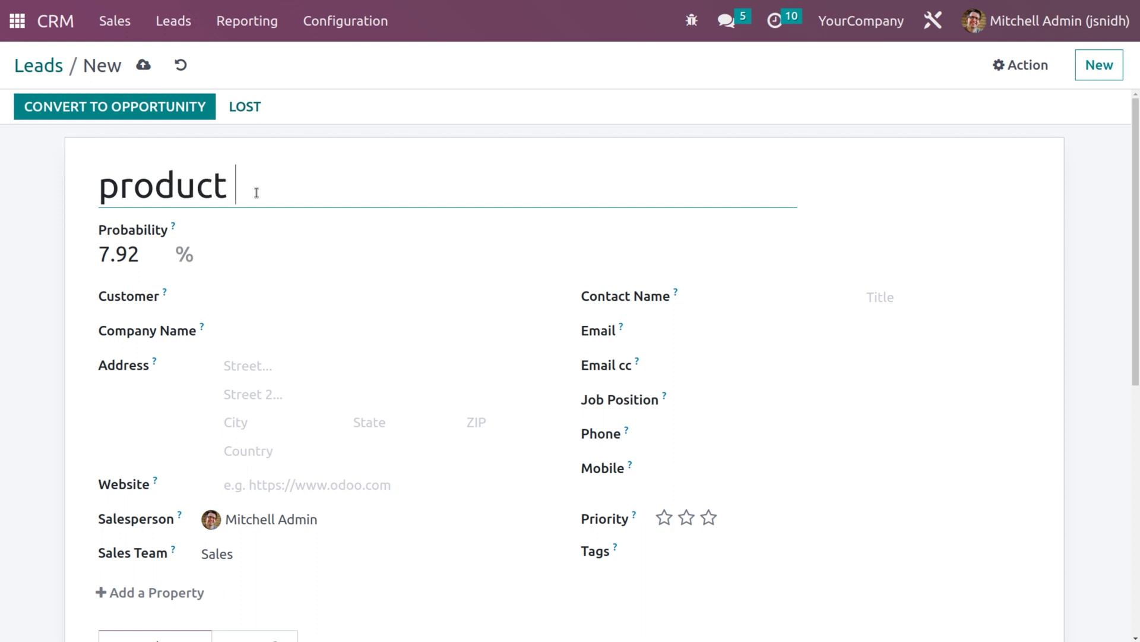
pyautogui.write('prici')
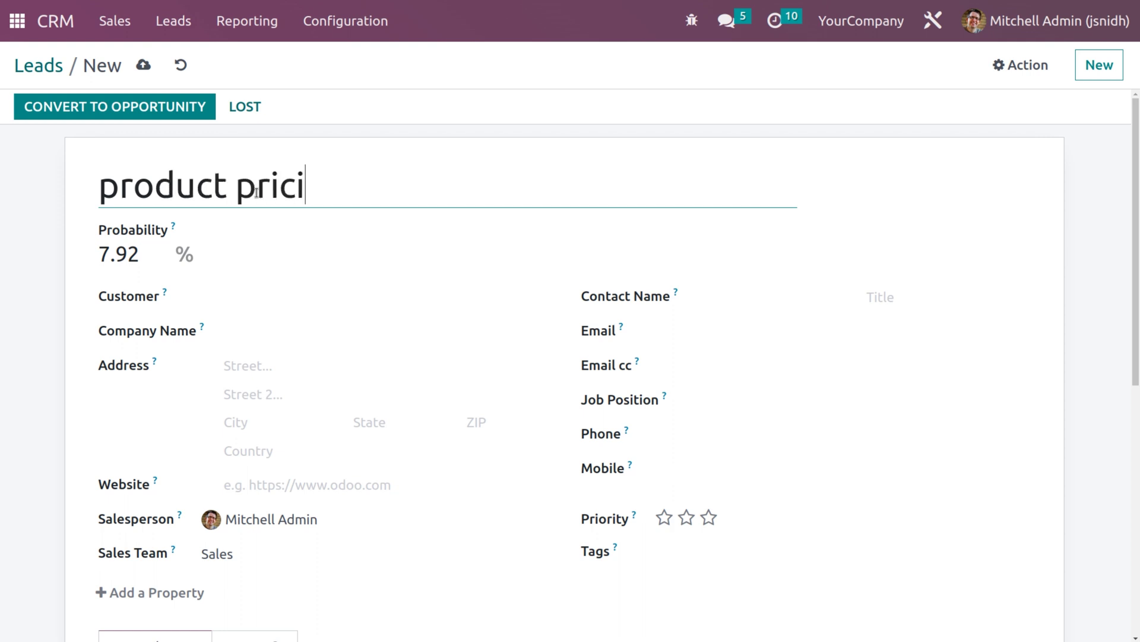
pyautogui.write('ng')
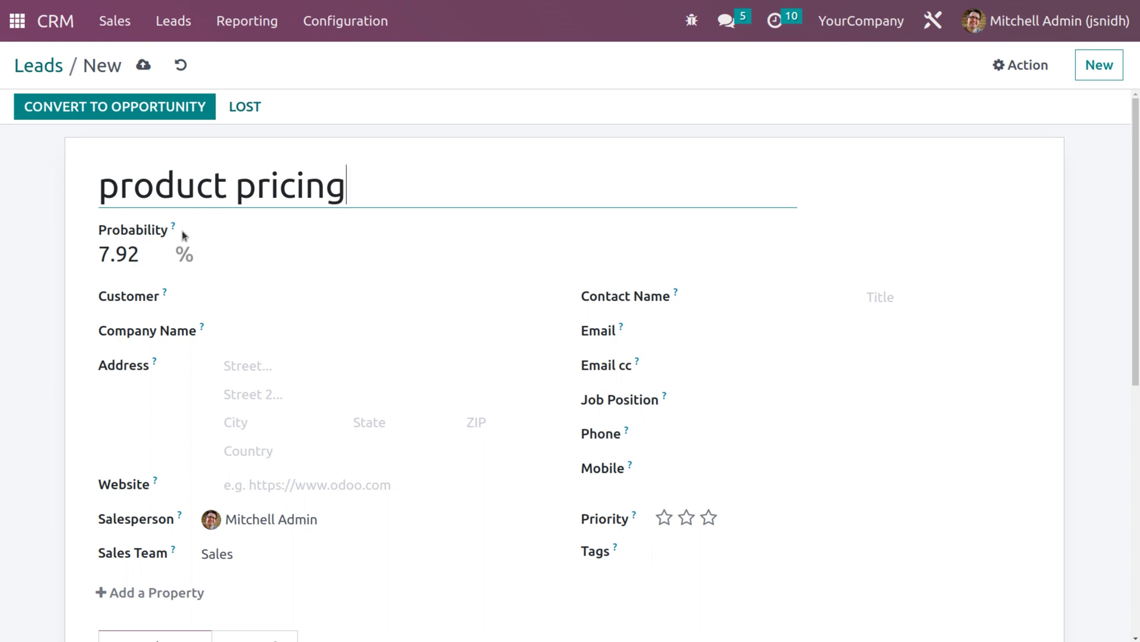
pyautogui.click(251, 296)
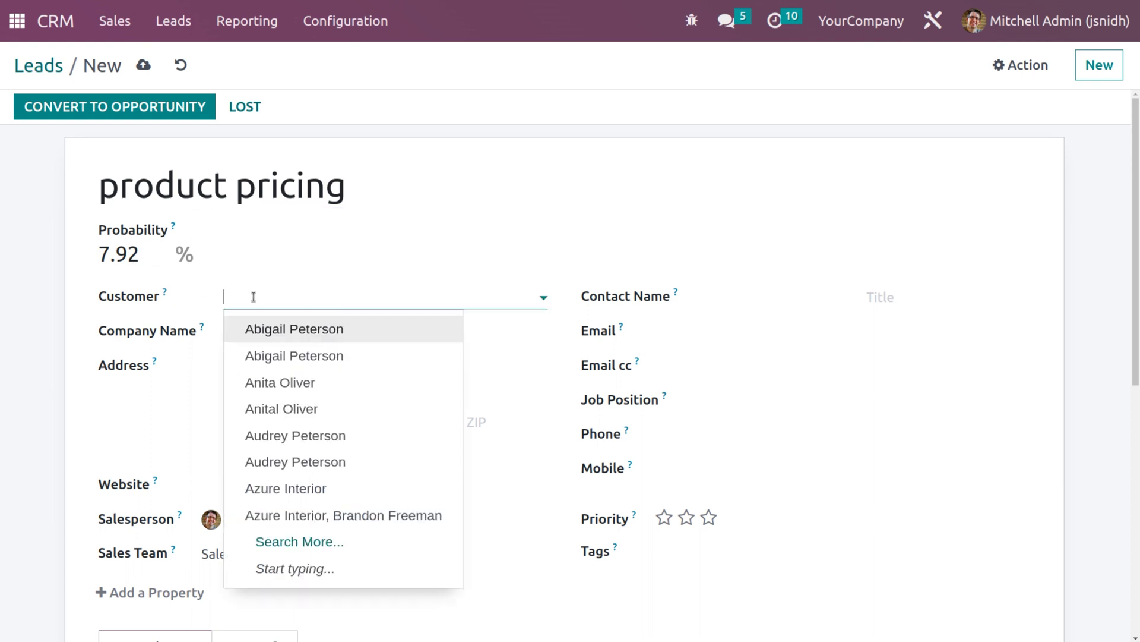
# - Pick the first contact as the lead's customer and enter job position 'sales durecto'
pyautogui.click(272, 330)
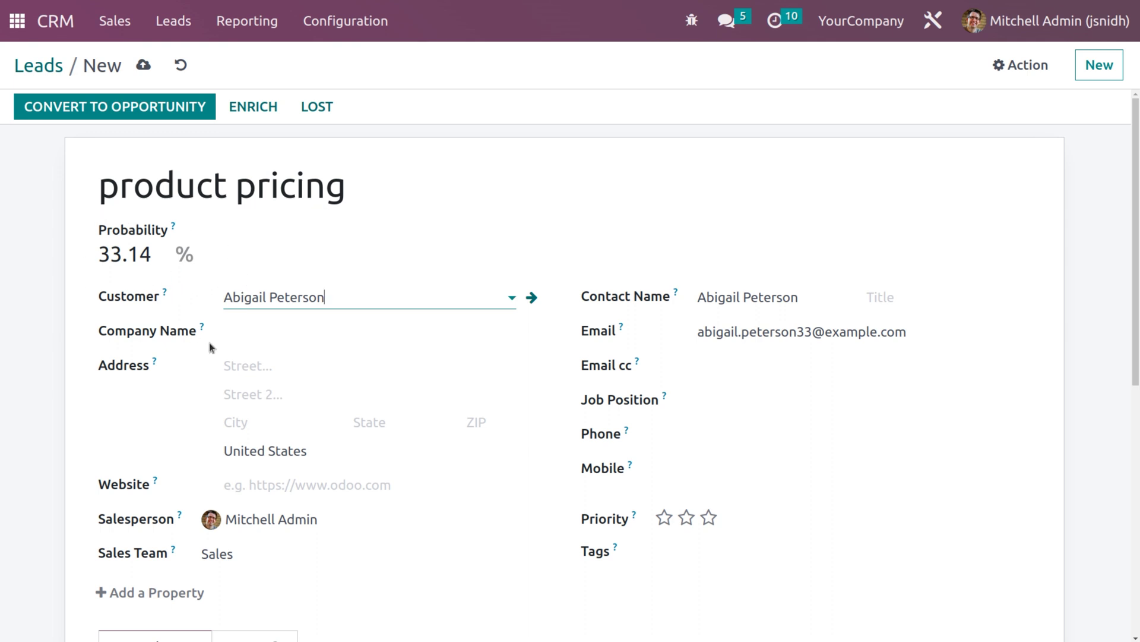
pyautogui.click(256, 333)
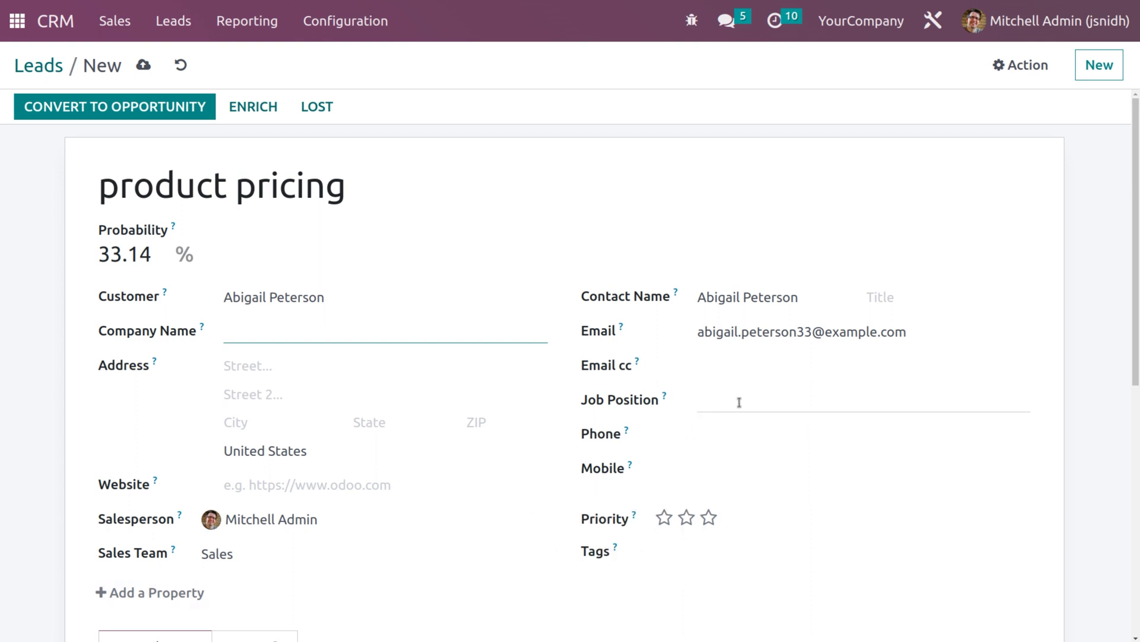
pyautogui.click(739, 402)
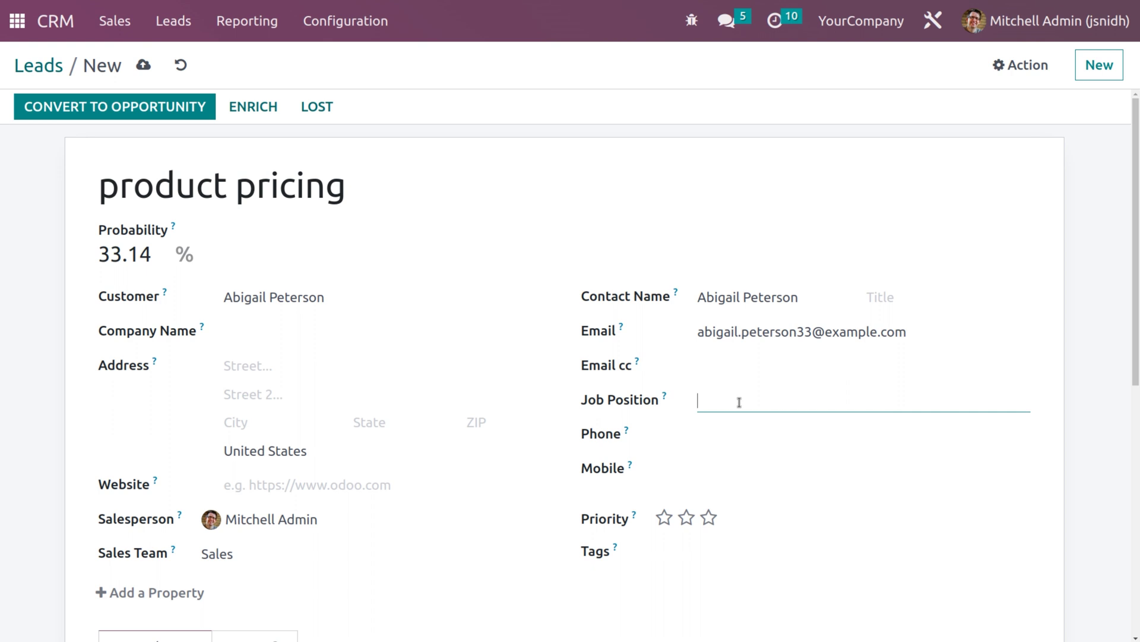
pyautogui.write('sales durector')
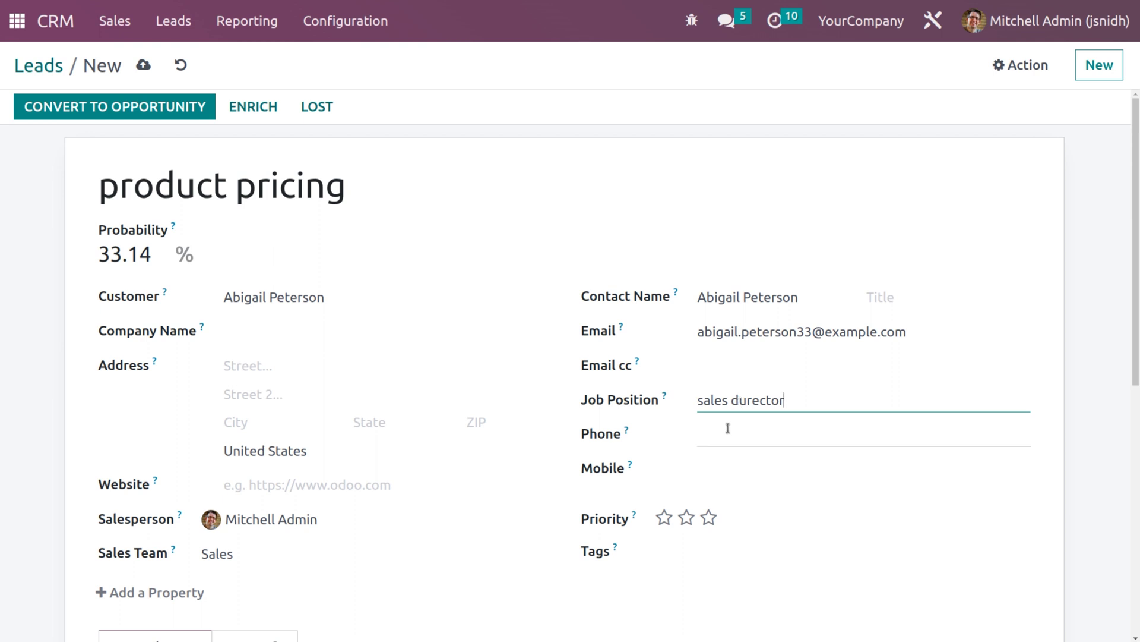
# - Set three-star priority and add tags Consulting, Information and Design to the lead
pyautogui.click(688, 518)
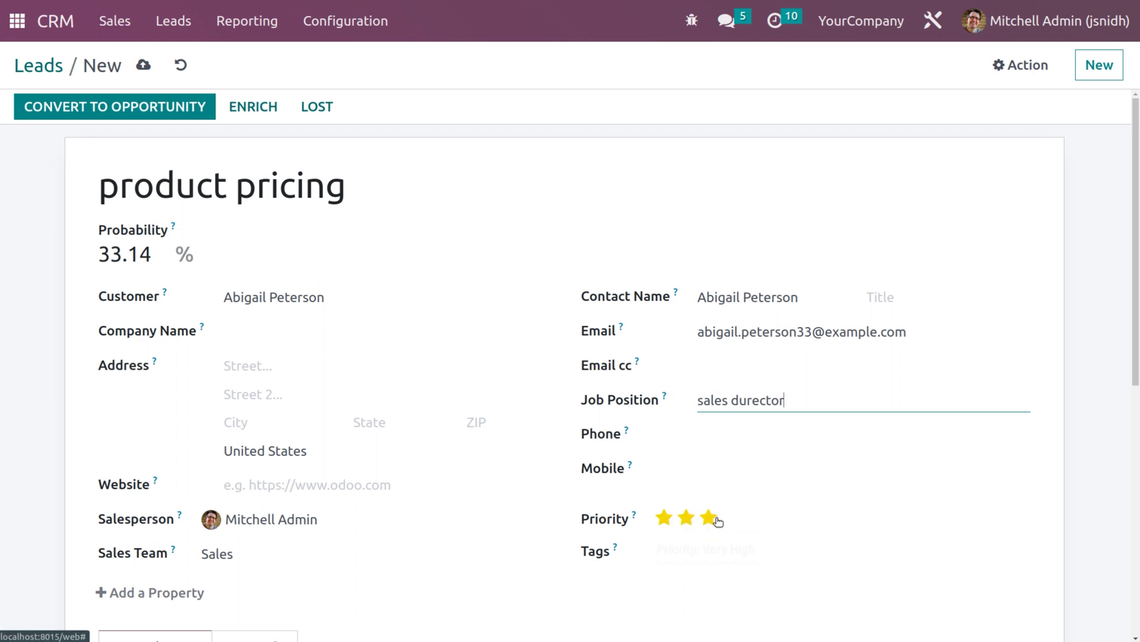
pyautogui.click(709, 517)
pyautogui.click(698, 554)
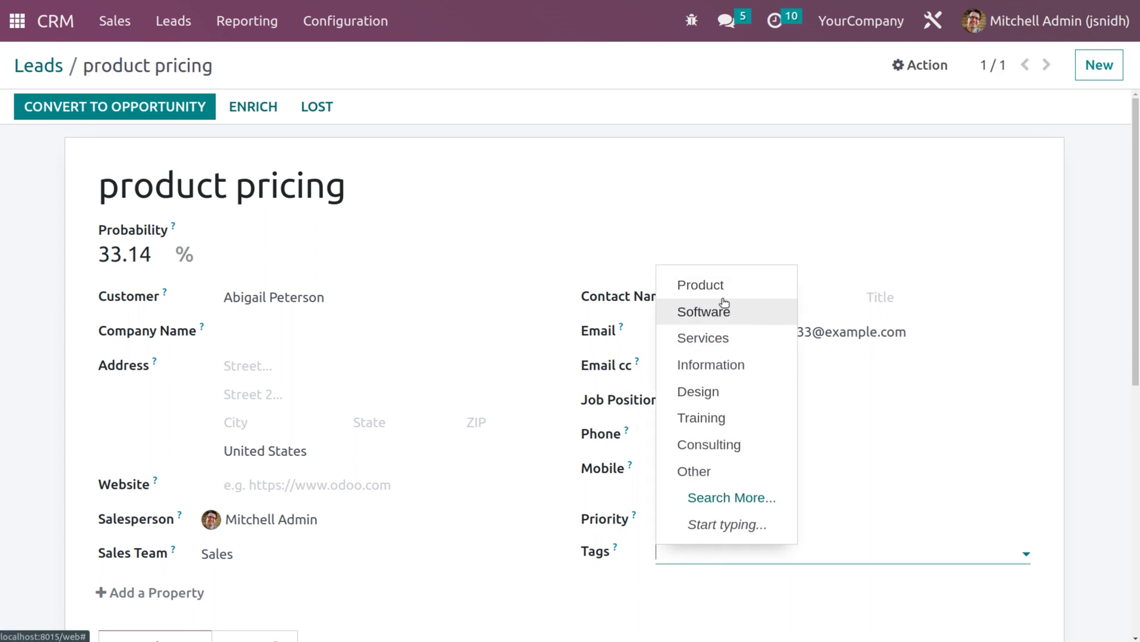
pyautogui.click(708, 444)
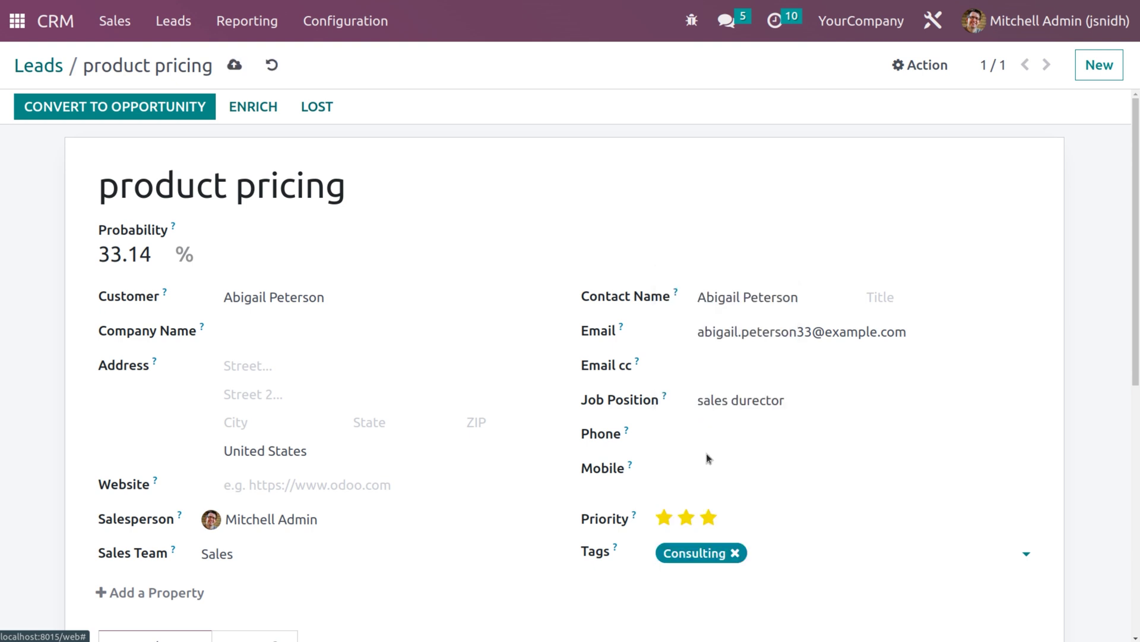
pyautogui.click(816, 552)
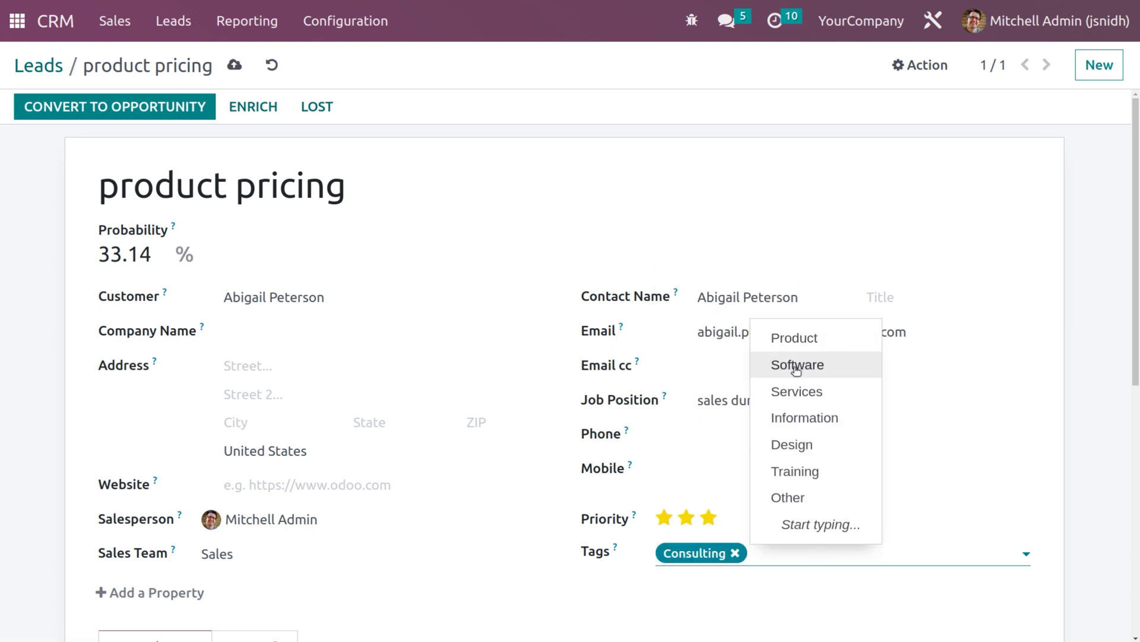
pyautogui.click(802, 423)
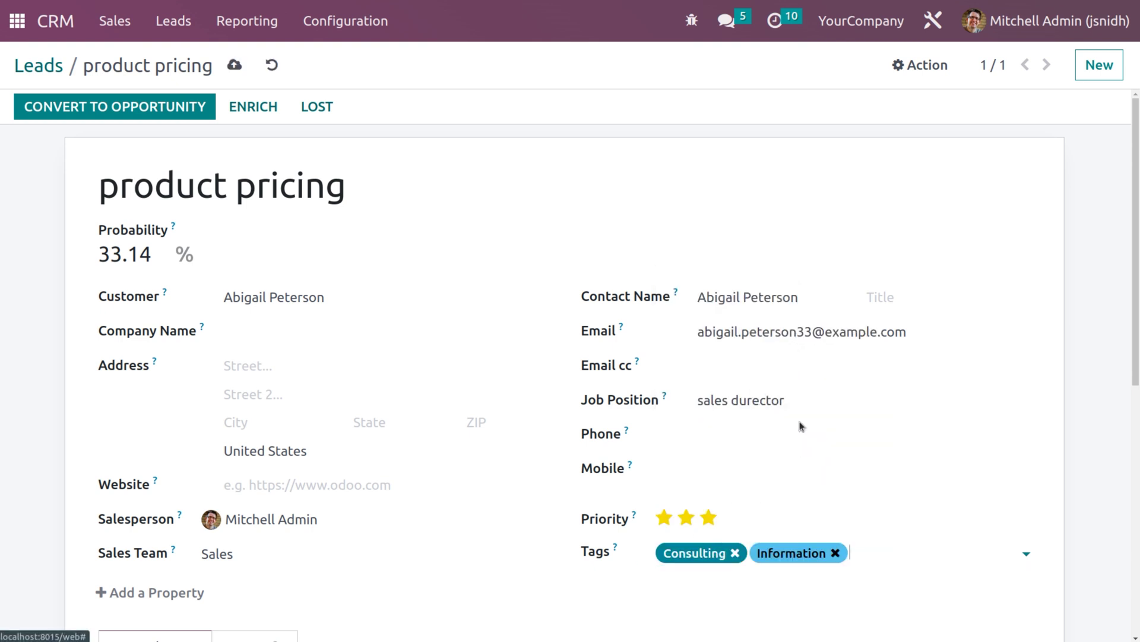
pyautogui.click(869, 551)
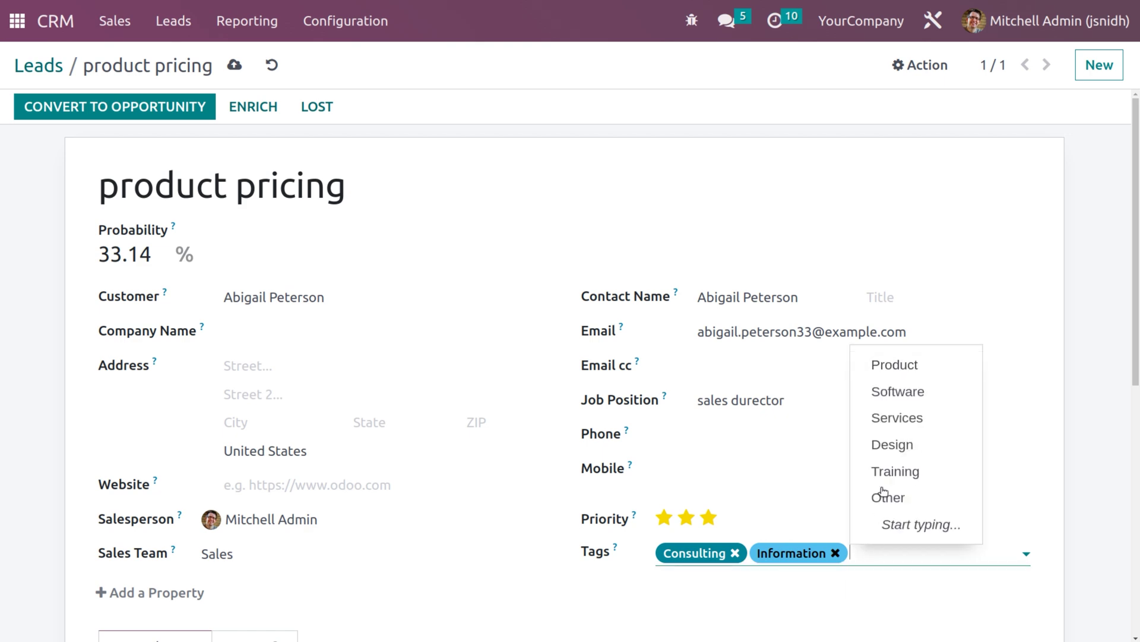
pyautogui.click(891, 445)
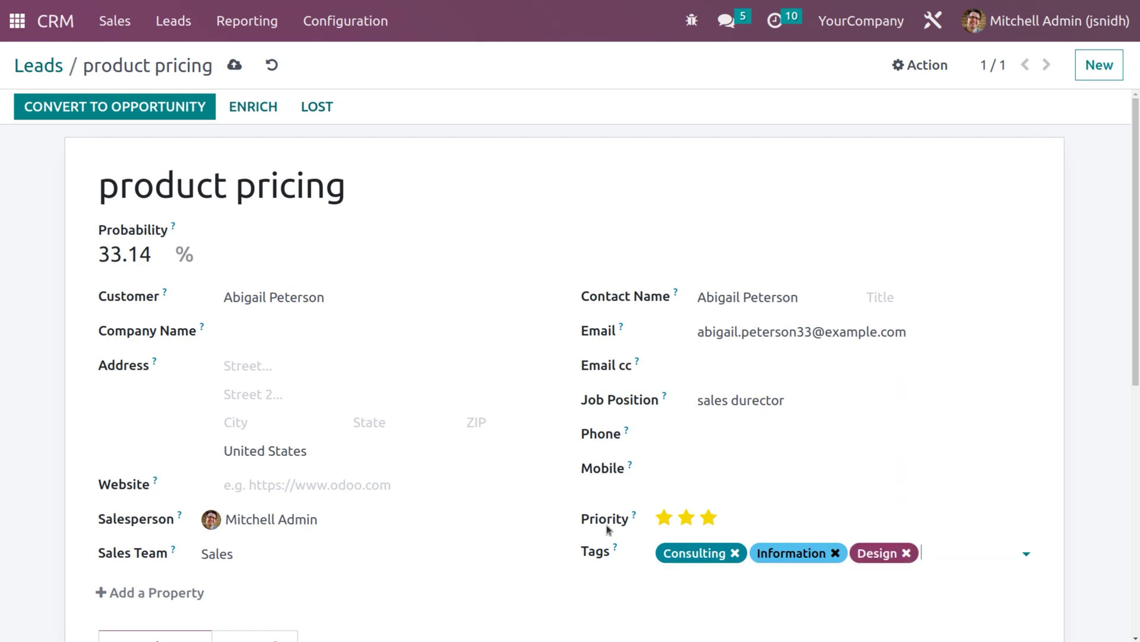
pyautogui.scroll(-3, 607, 525)
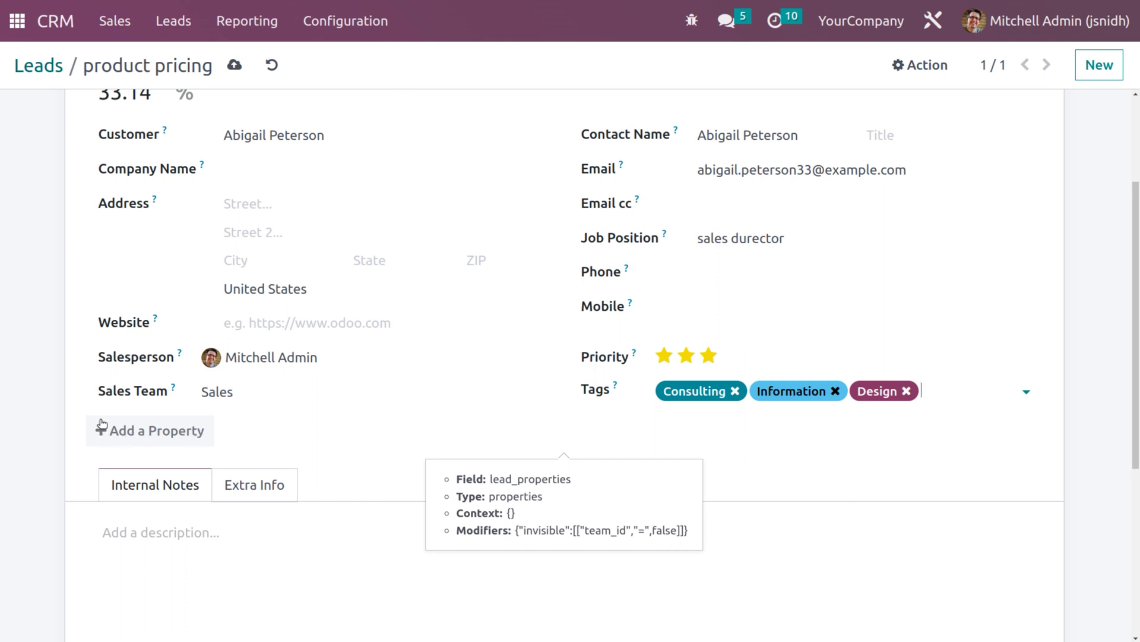
# - Add a custom Integer property named 'Mobile' to the lead
pyautogui.click(104, 431)
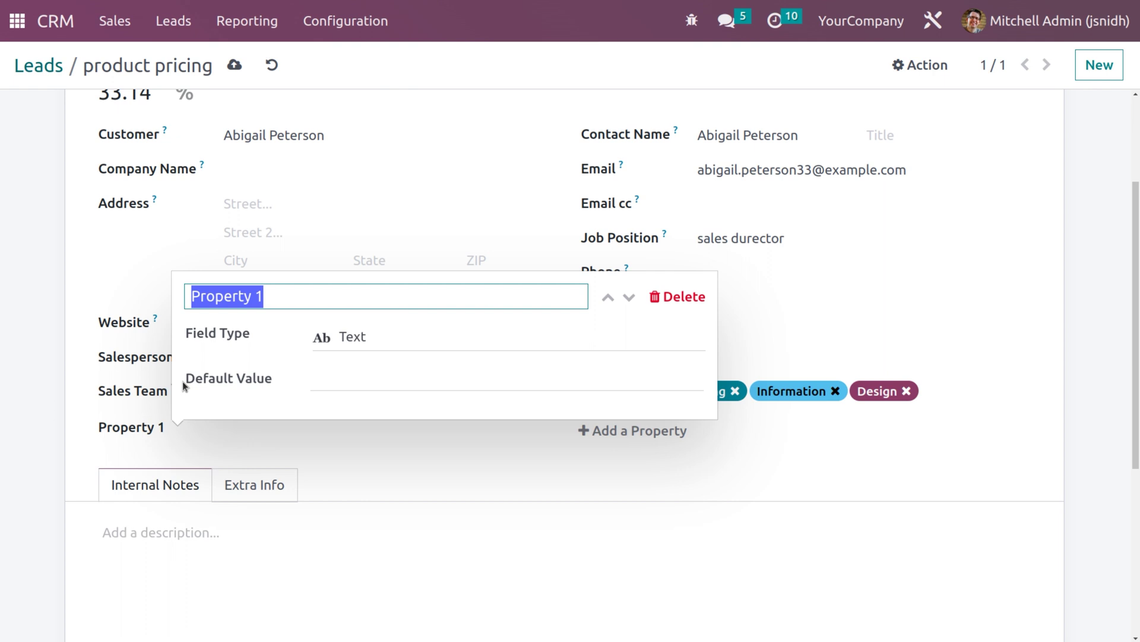
pyautogui.press('BackSpace')
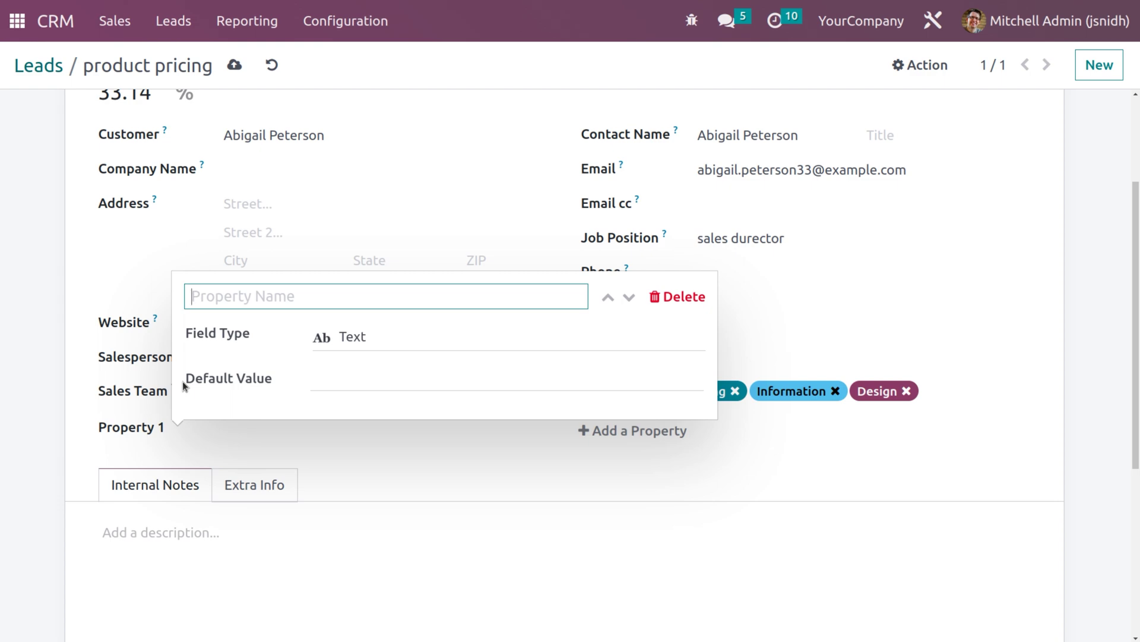
pyautogui.write('Mob')
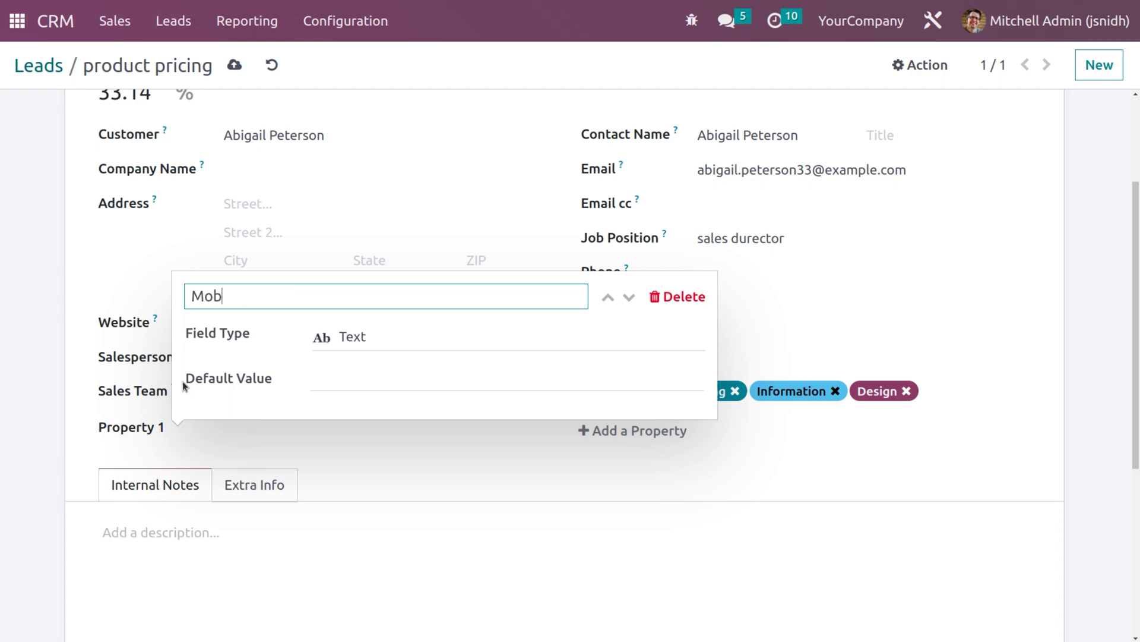
pyautogui.write('ile')
pyautogui.click(377, 338)
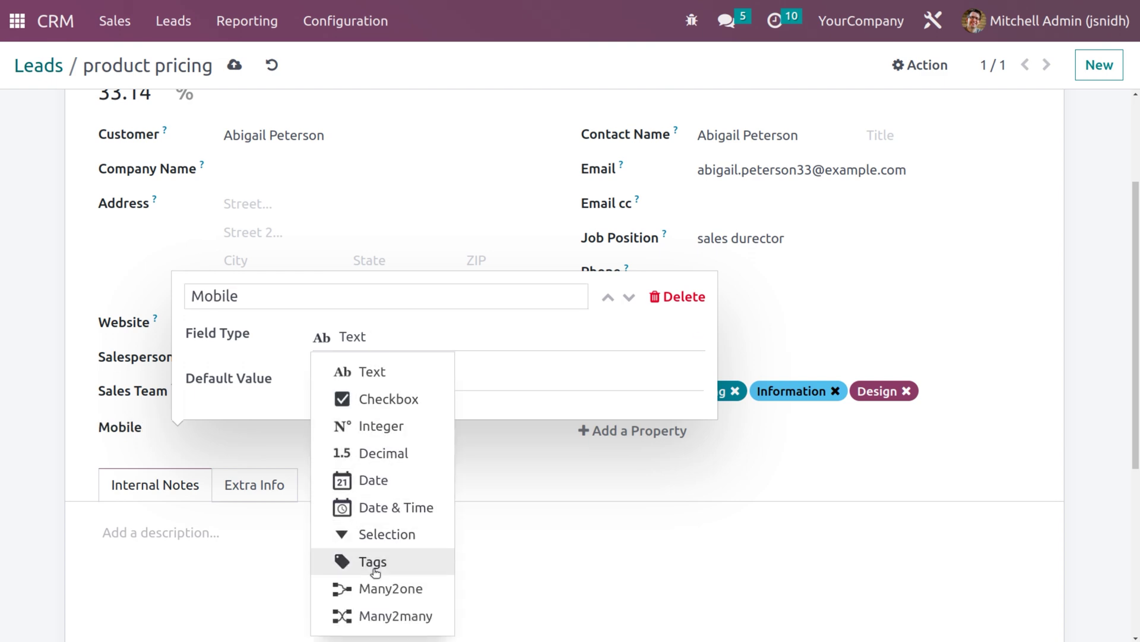
pyautogui.click(403, 427)
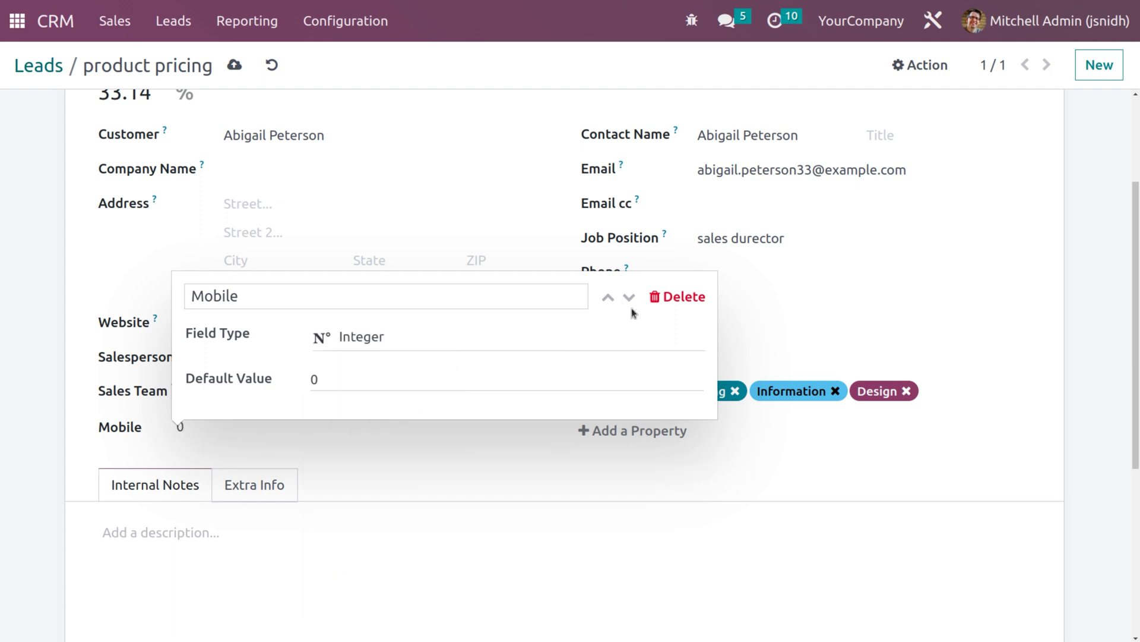
pyautogui.click(454, 445)
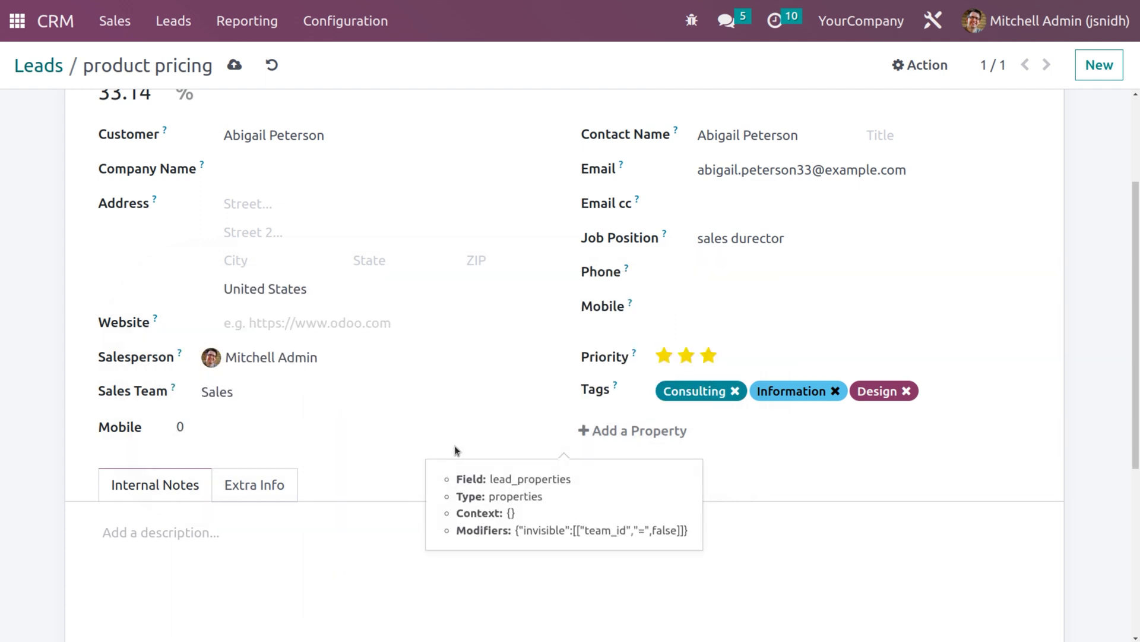
# - Enter the contact's mobile number in the Mobile property
pyautogui.click(201, 427)
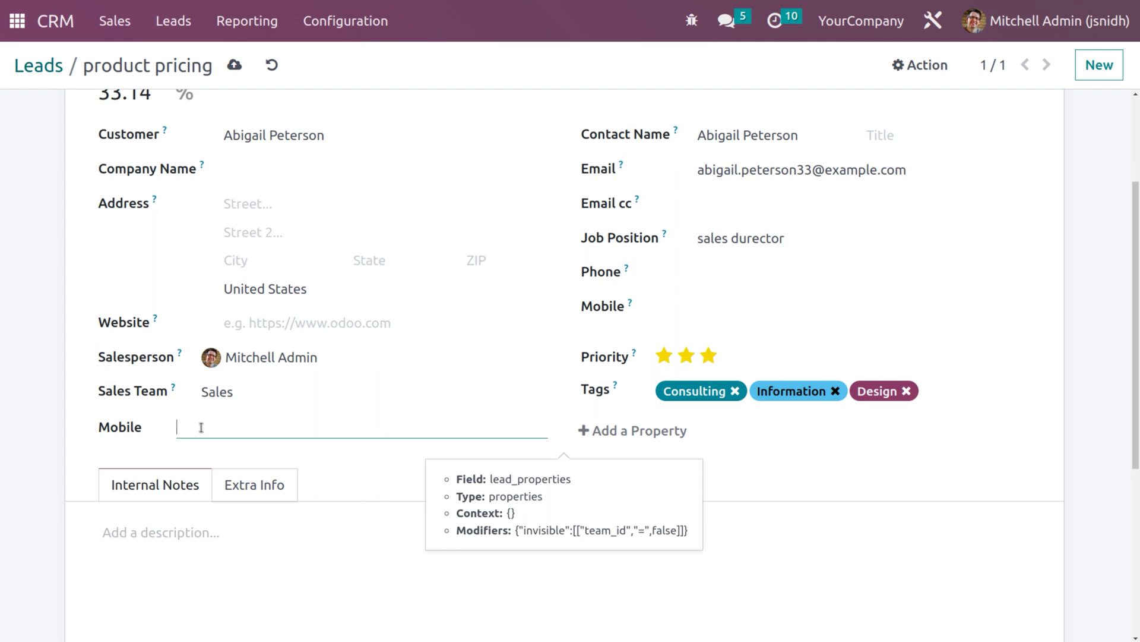
pyautogui.click(145, 543)
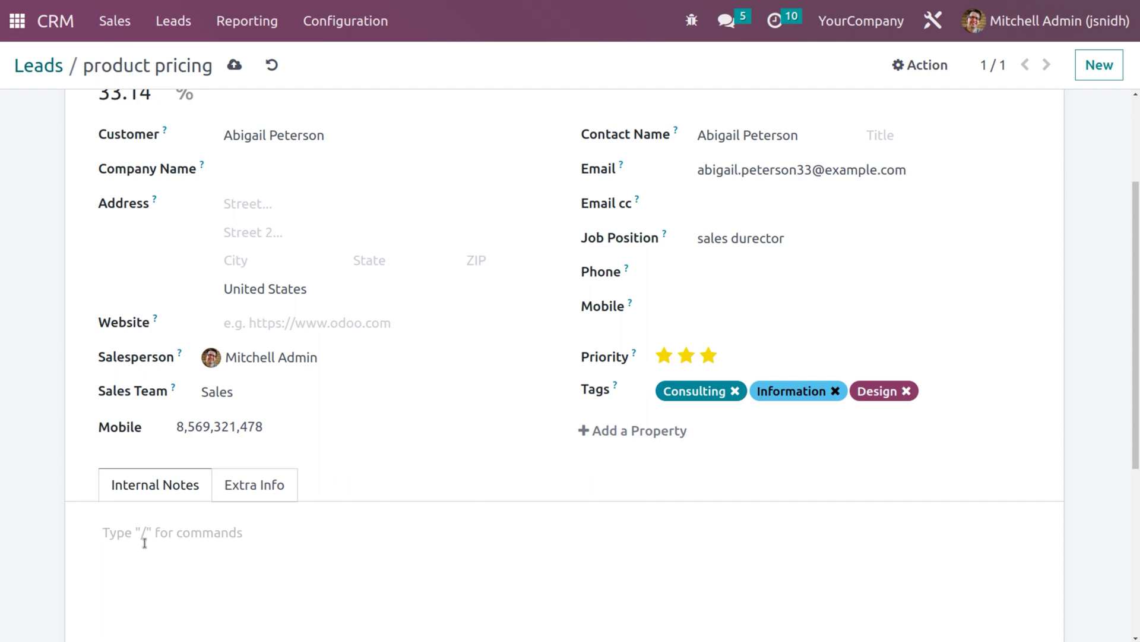
# - Look through the Extra Info tab's Email and Marketing sections, then save the lead
pyautogui.scroll(2, 145, 543)
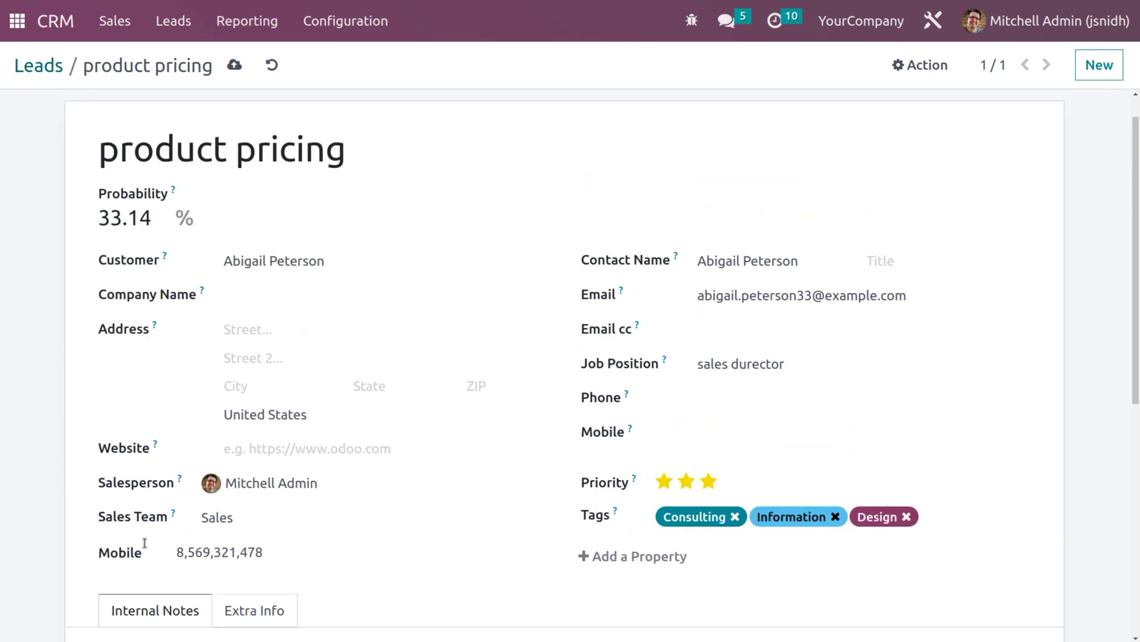
pyautogui.scroll(-1, 145, 546)
pyautogui.scroll(-1, 145, 543)
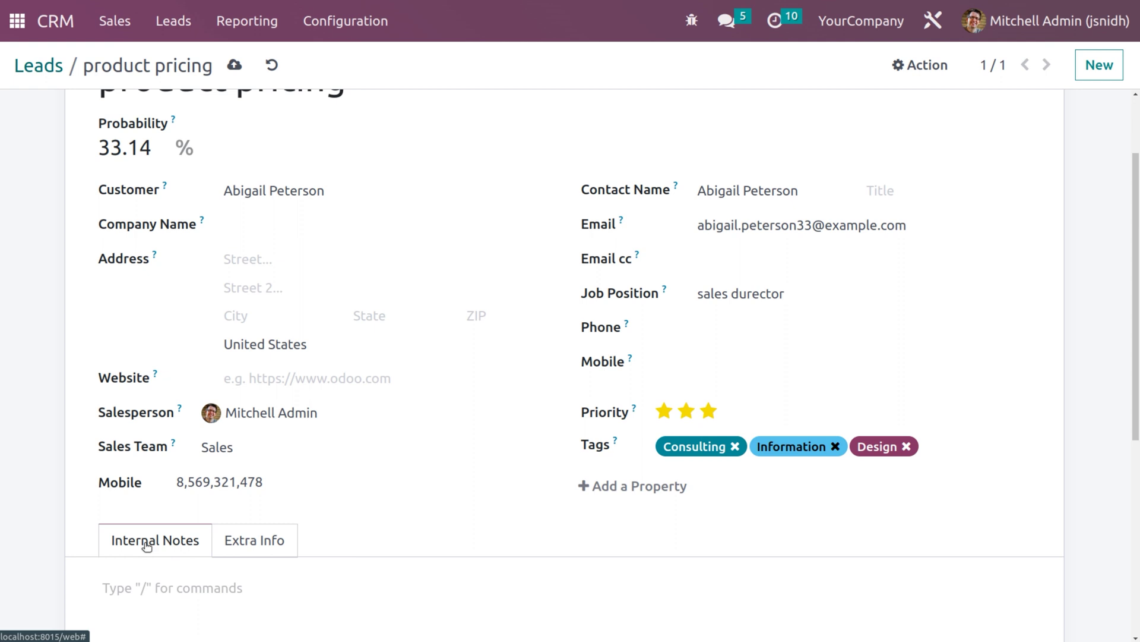
pyautogui.click(269, 542)
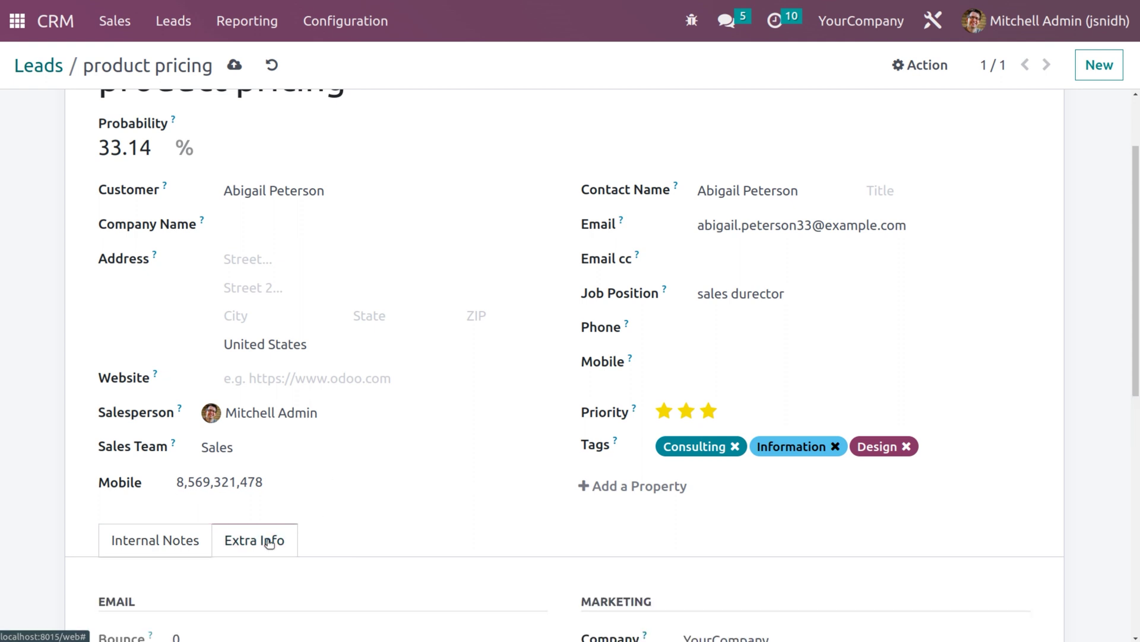
pyautogui.scroll(-2, 269, 542)
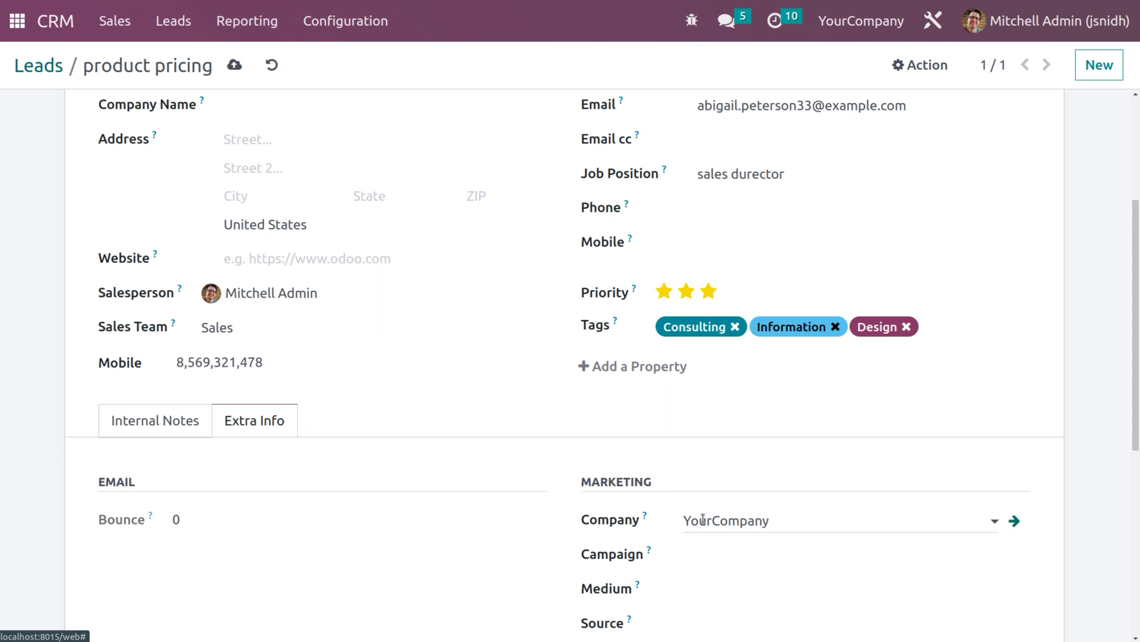
pyautogui.scroll(-2, 739, 514)
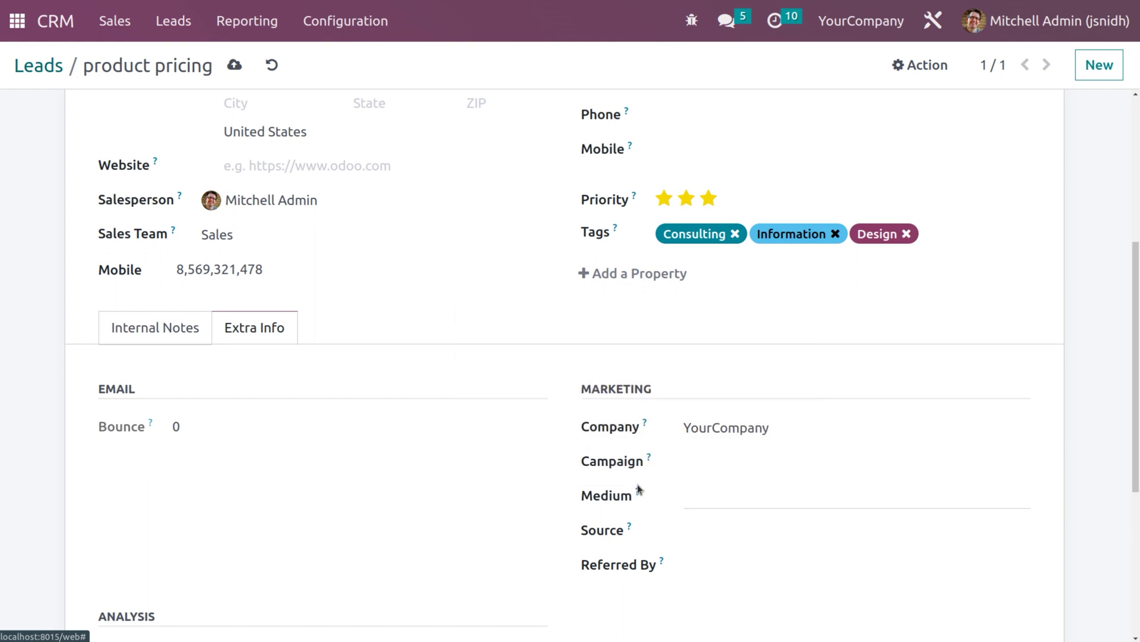
pyautogui.moveTo(639, 493)
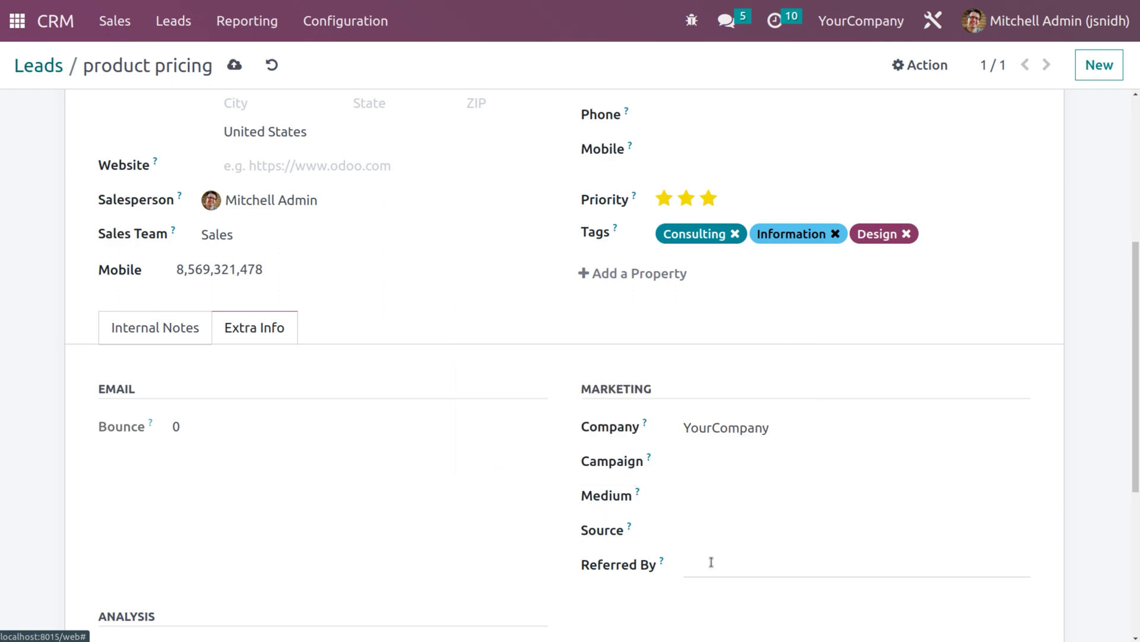
pyautogui.scroll(-3, 711, 561)
pyautogui.scroll(8, 711, 561)
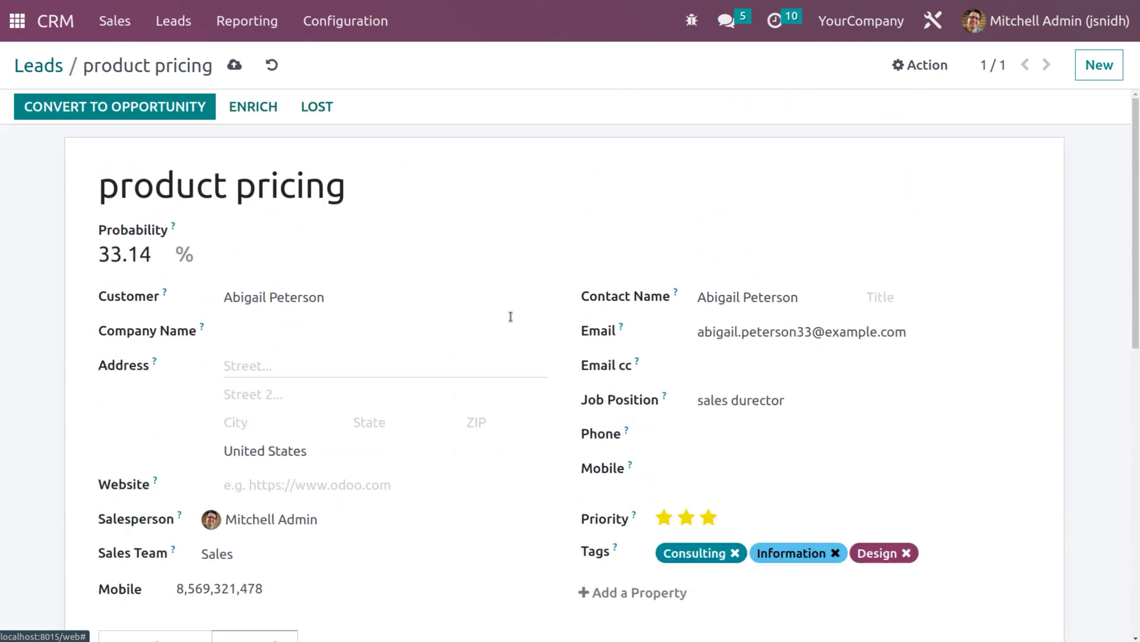
pyautogui.click(232, 64)
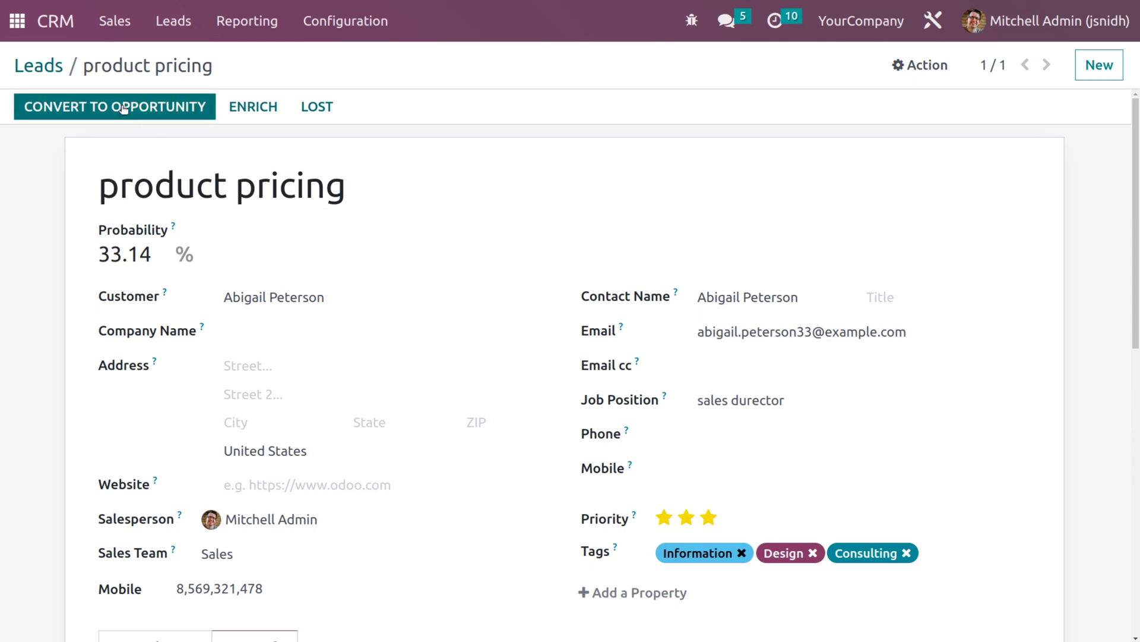
# - Return to the Leads list showing the saved product pricing lead
pyautogui.click(48, 67)
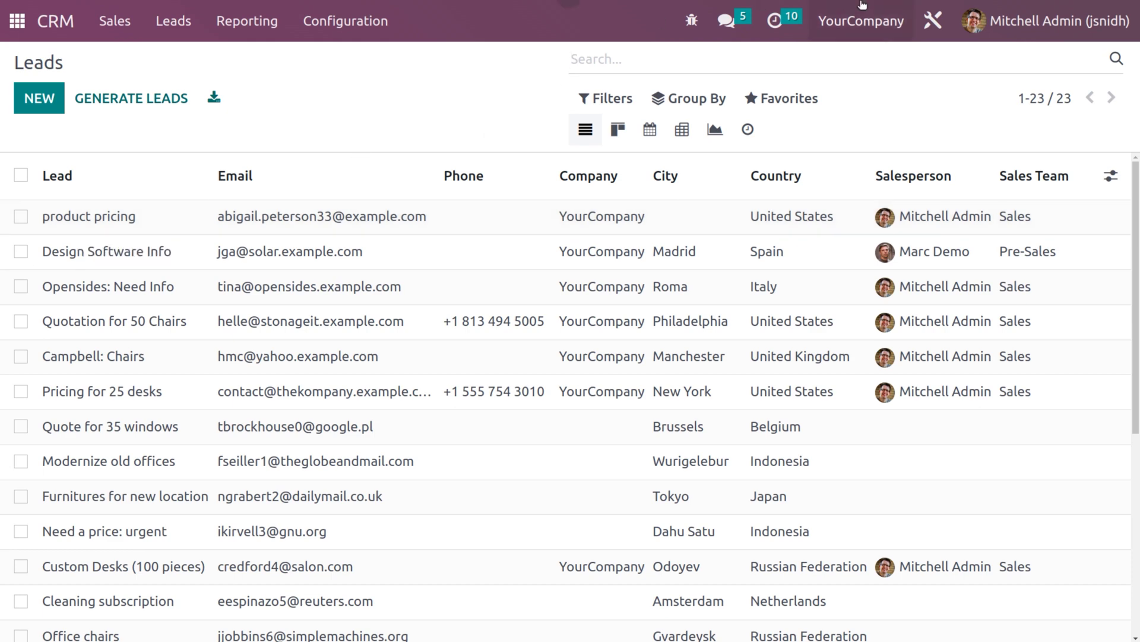
pyautogui.click(853, 18)
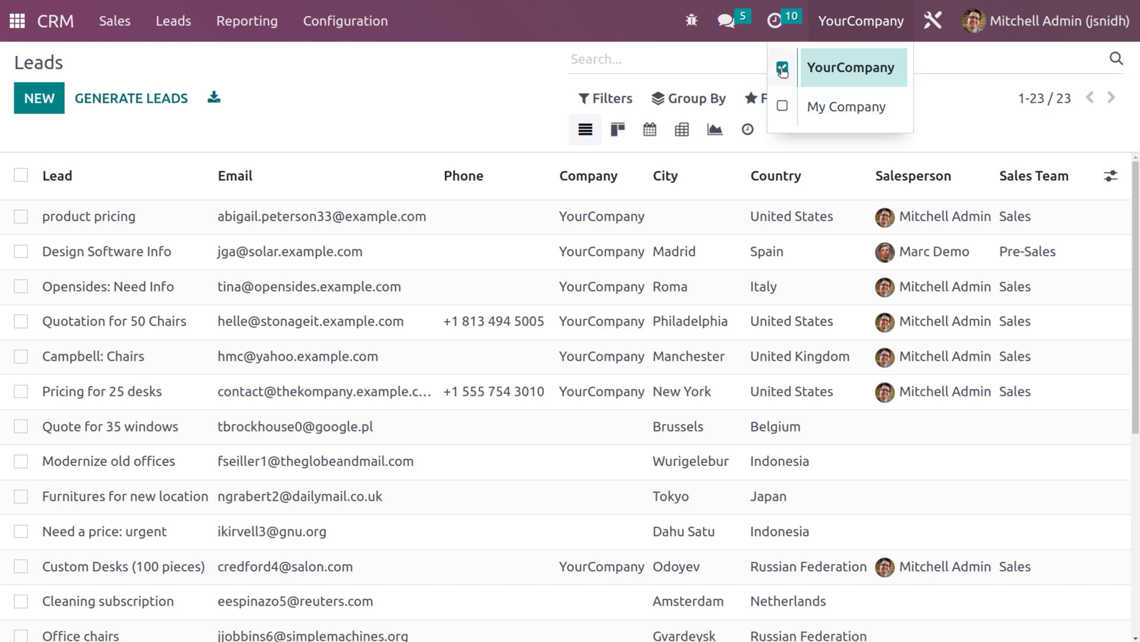
# - Switch to My Company and also enable YourCompany in the company switcher
pyautogui.click(835, 113)
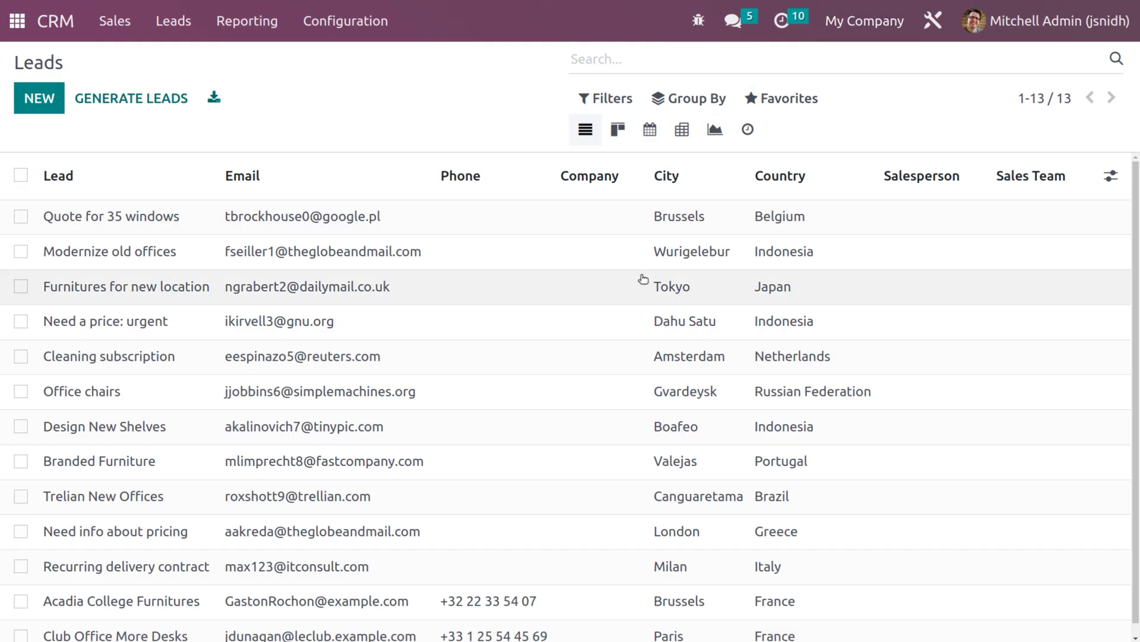
pyautogui.scroll(-1, 466, 478)
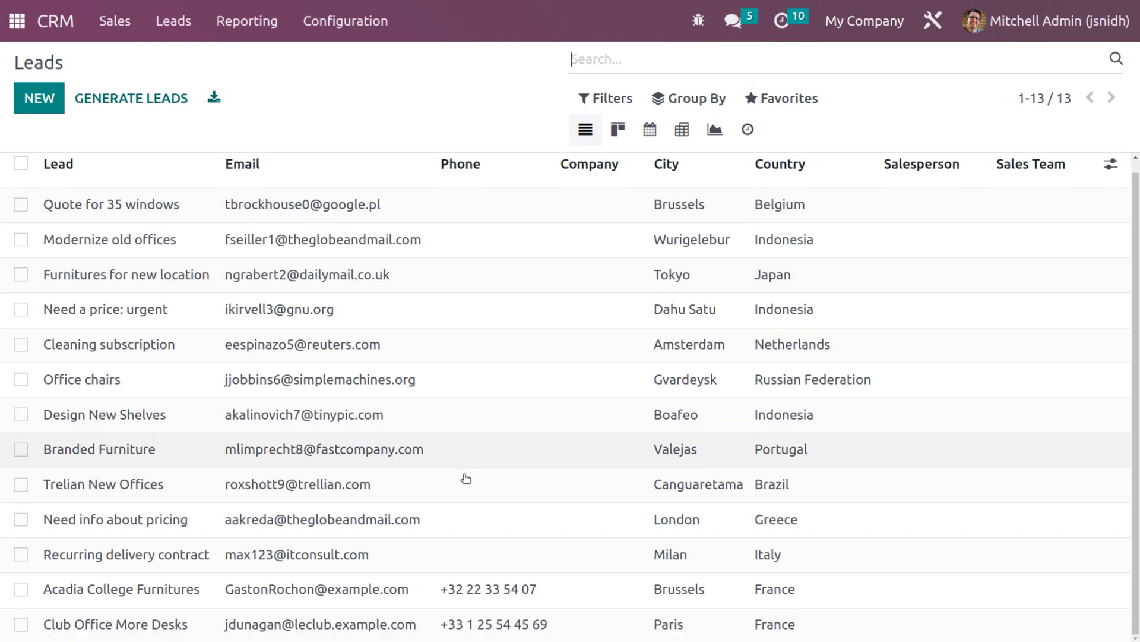
pyautogui.scroll(1, 466, 478)
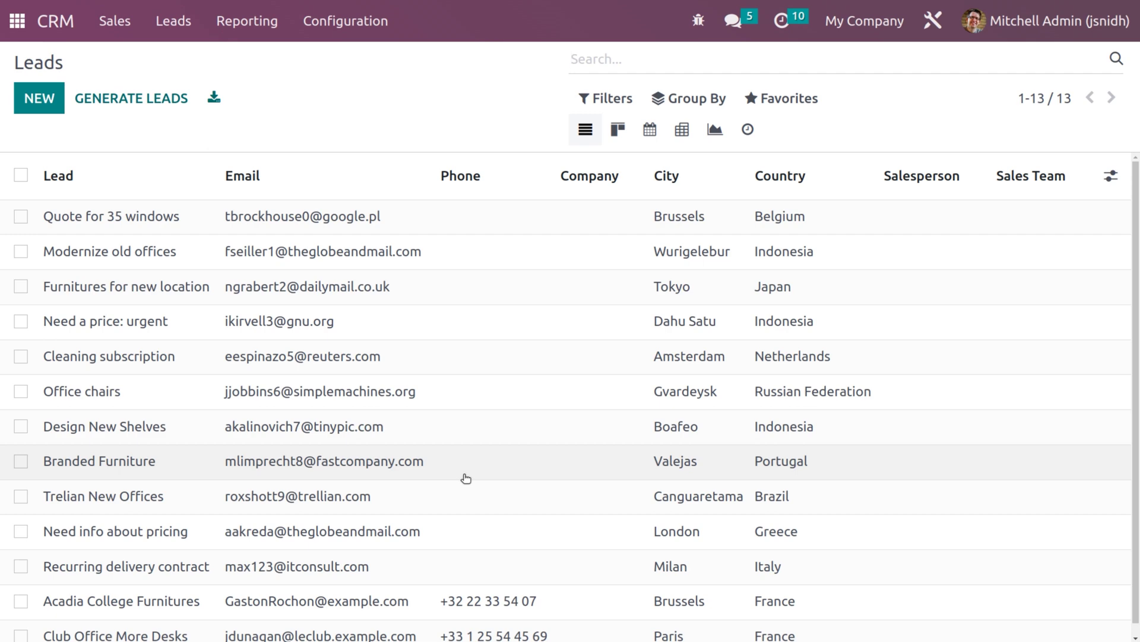
pyautogui.click(844, 29)
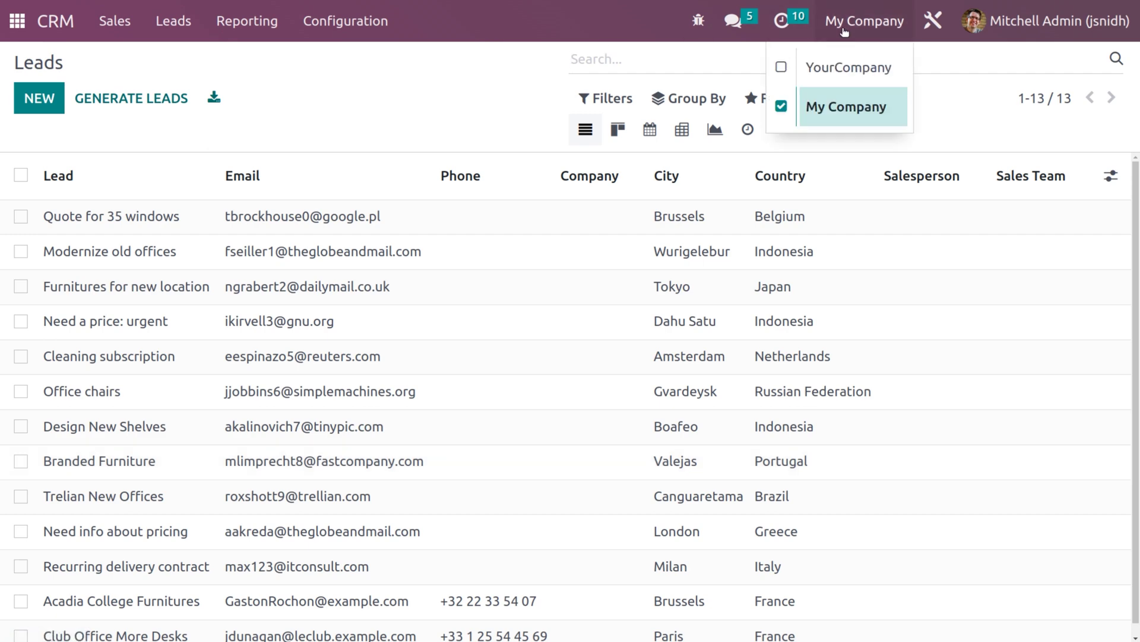
pyautogui.click(781, 69)
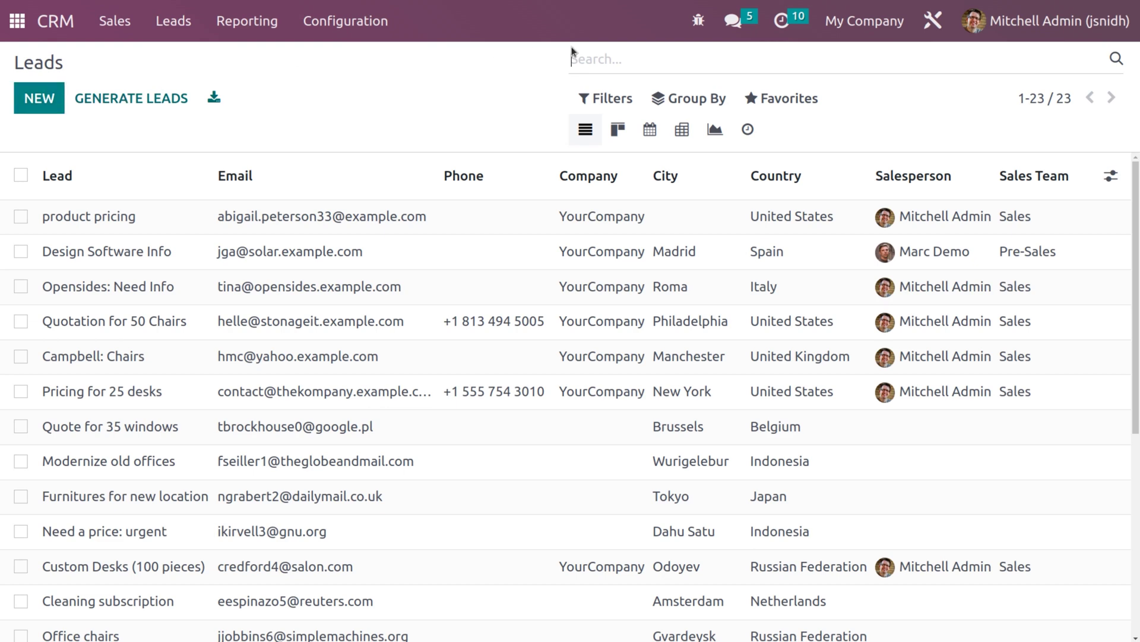
# - Make YourCompany the current company again and open the product pricing lead
pyautogui.click(867, 23)
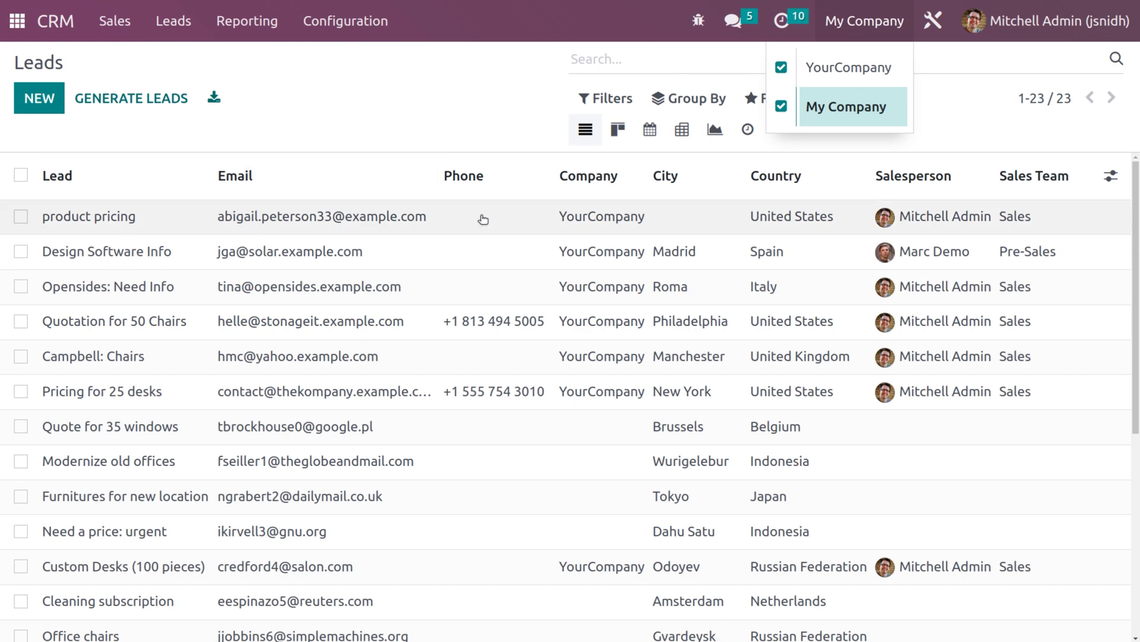
pyautogui.click(840, 69)
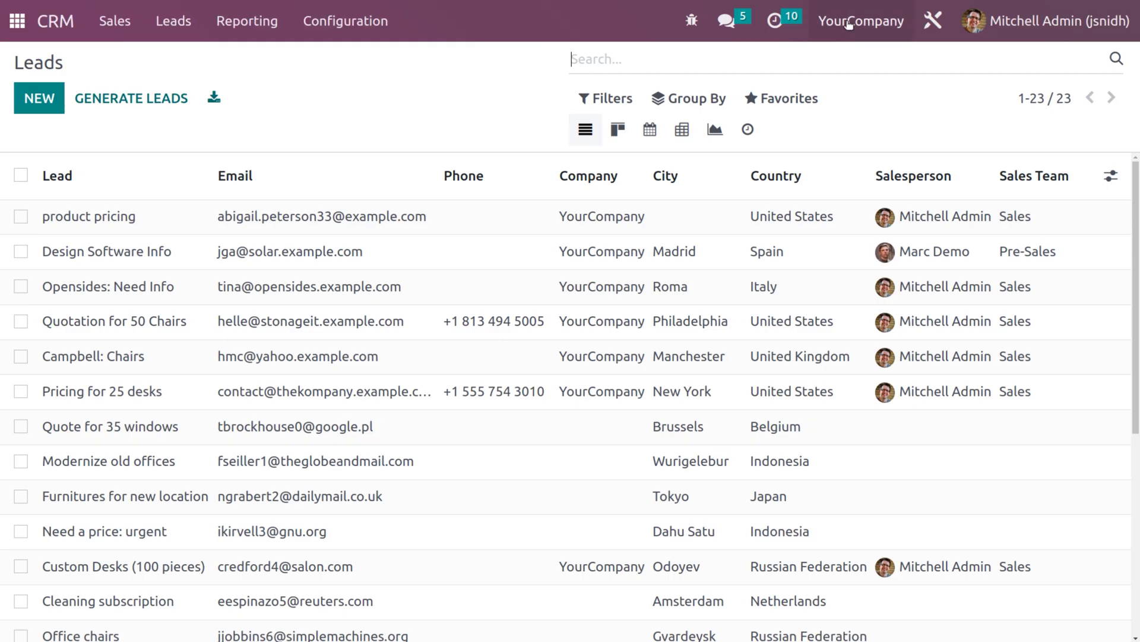
pyautogui.click(849, 23)
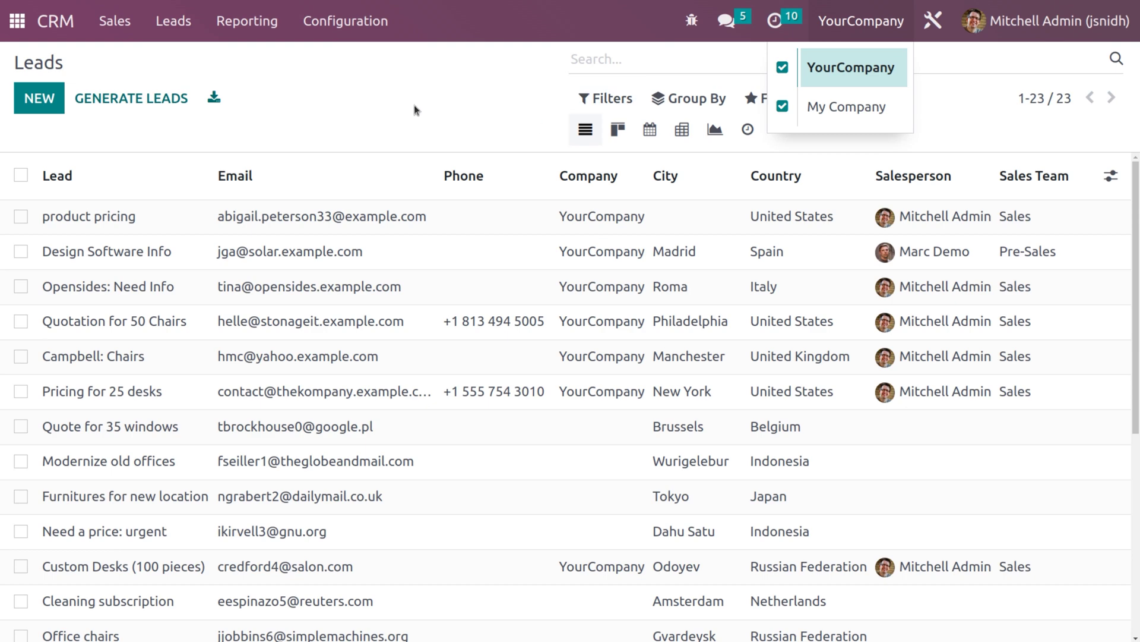
pyautogui.click(339, 218)
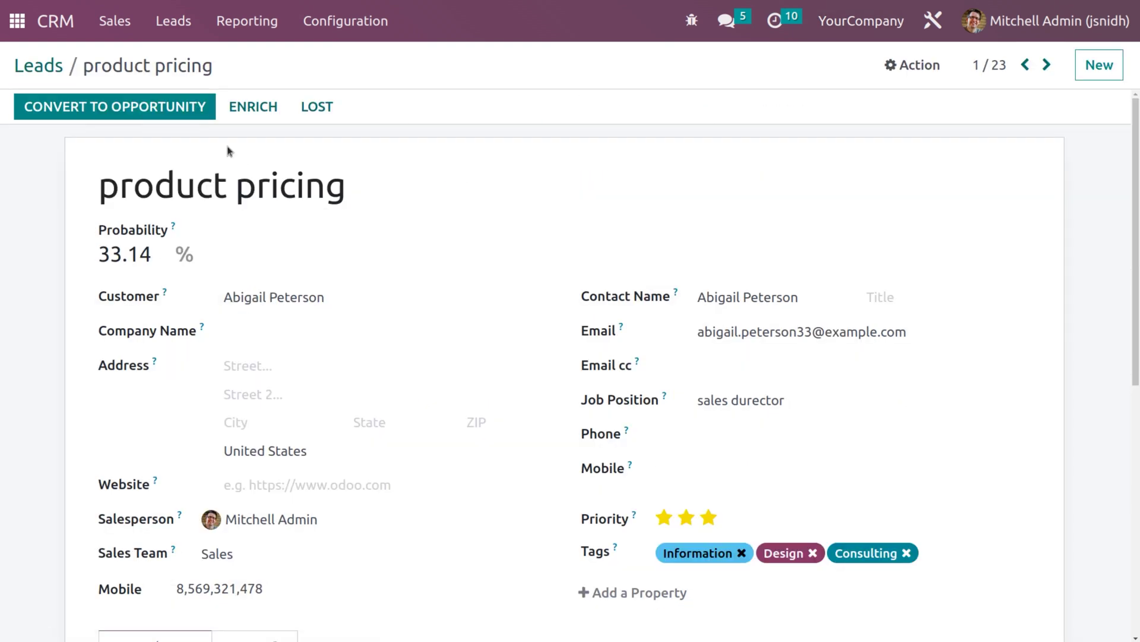
# - Convert product pricing into an opportunity linked to its existing customer
pyautogui.click(157, 105)
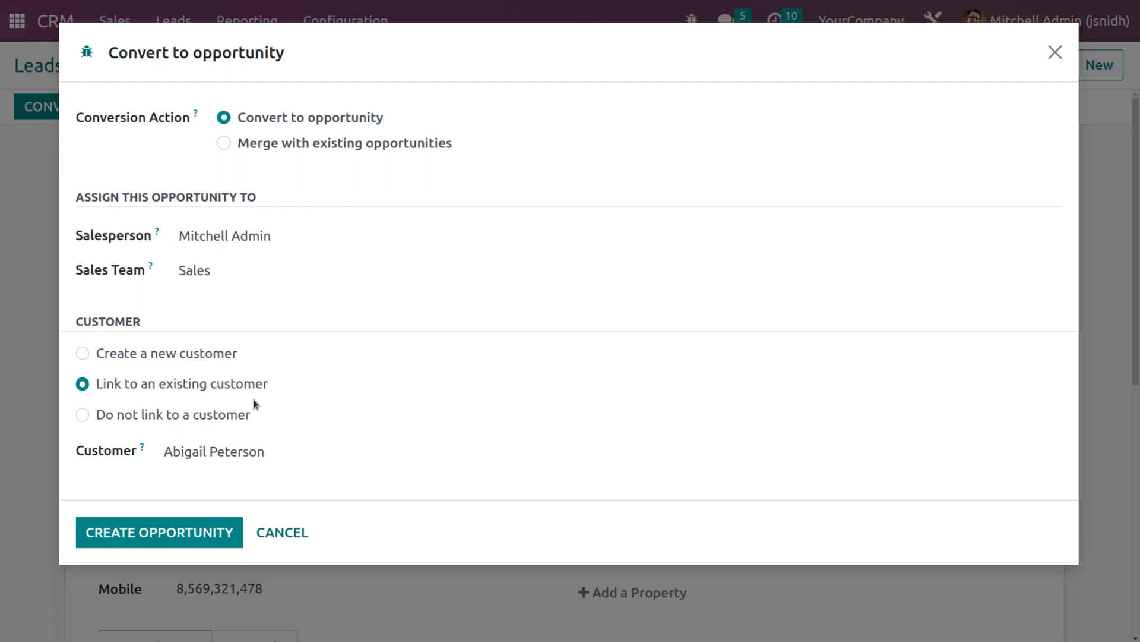
pyautogui.click(184, 538)
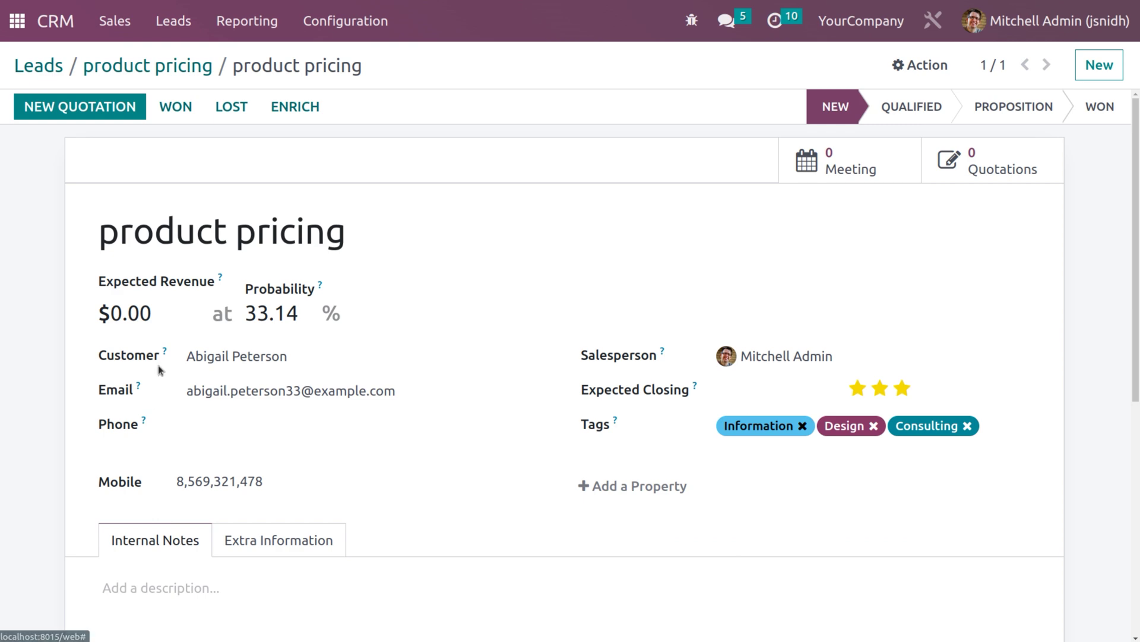
# - Mark the product pricing opportunity as Won at 100% probability
pyautogui.click(185, 110)
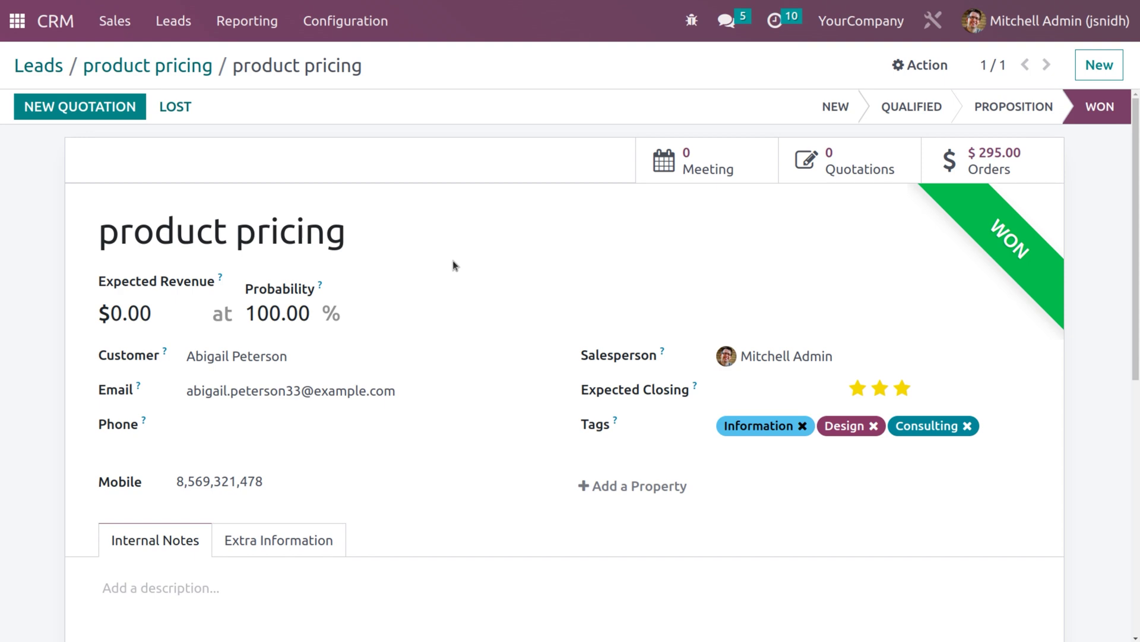
pyautogui.click(258, 24)
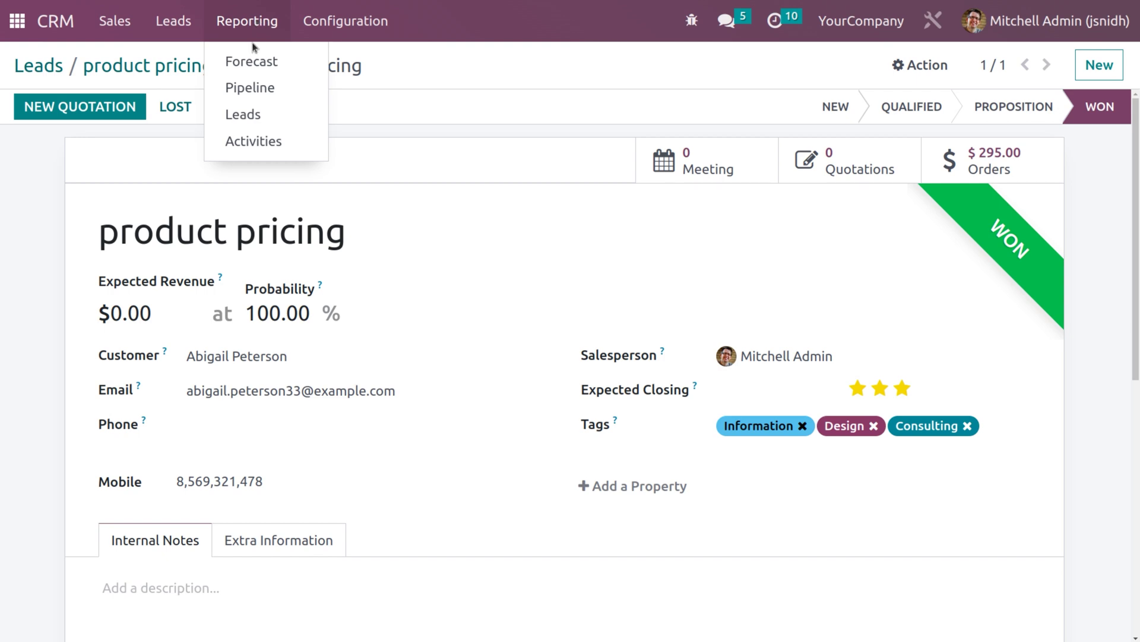
pyautogui.click(262, 116)
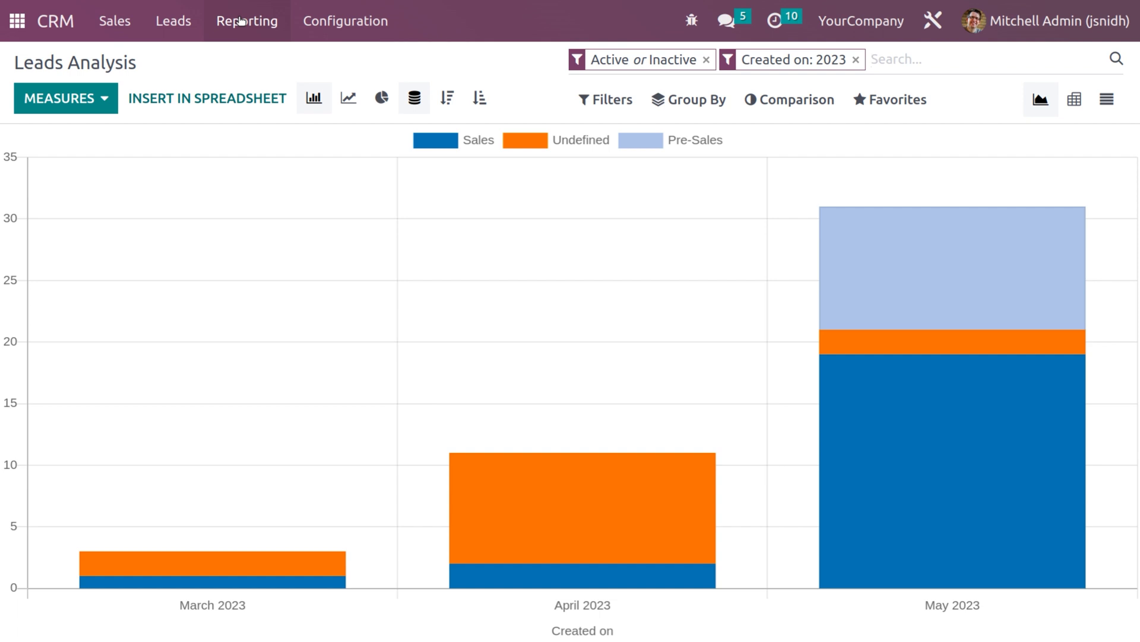
pyautogui.click(104, 102)
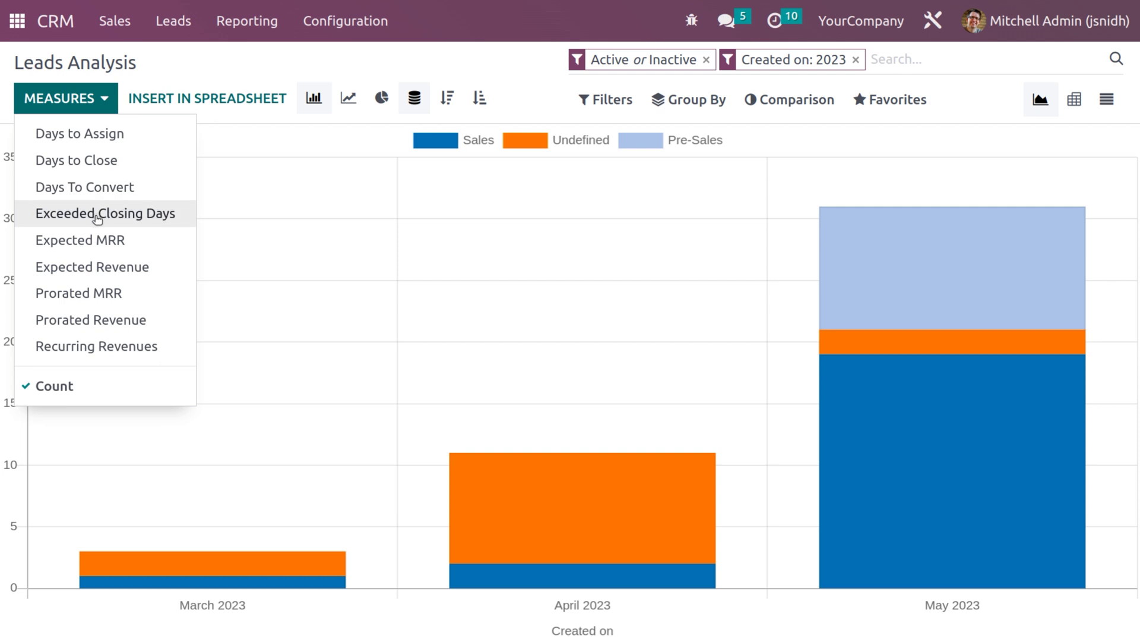
pyautogui.click(85, 136)
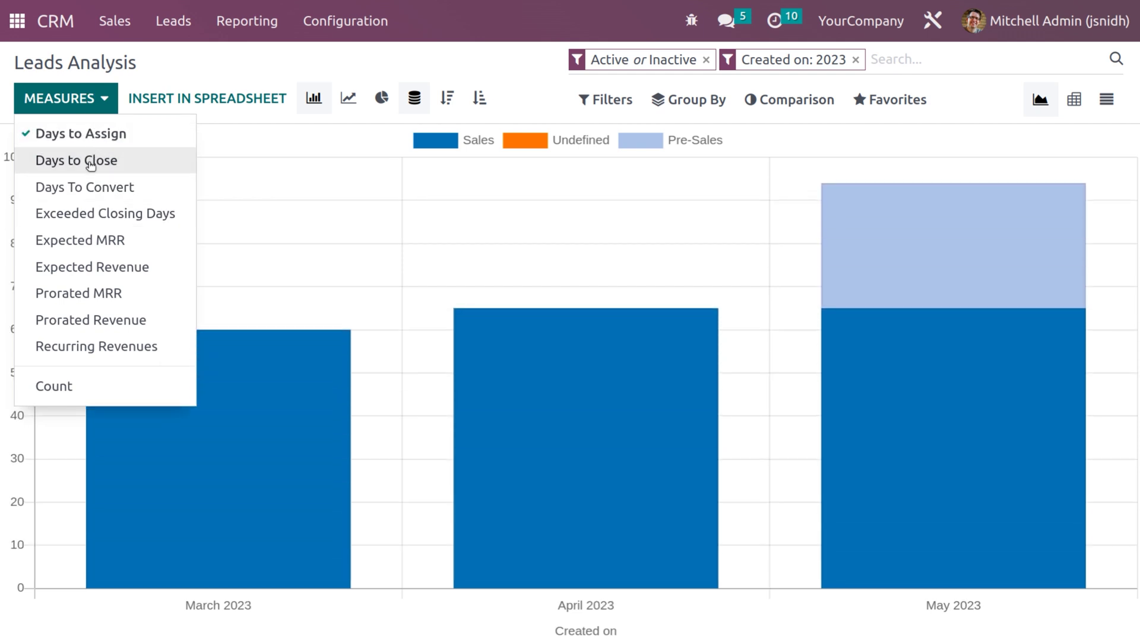
pyautogui.click(91, 162)
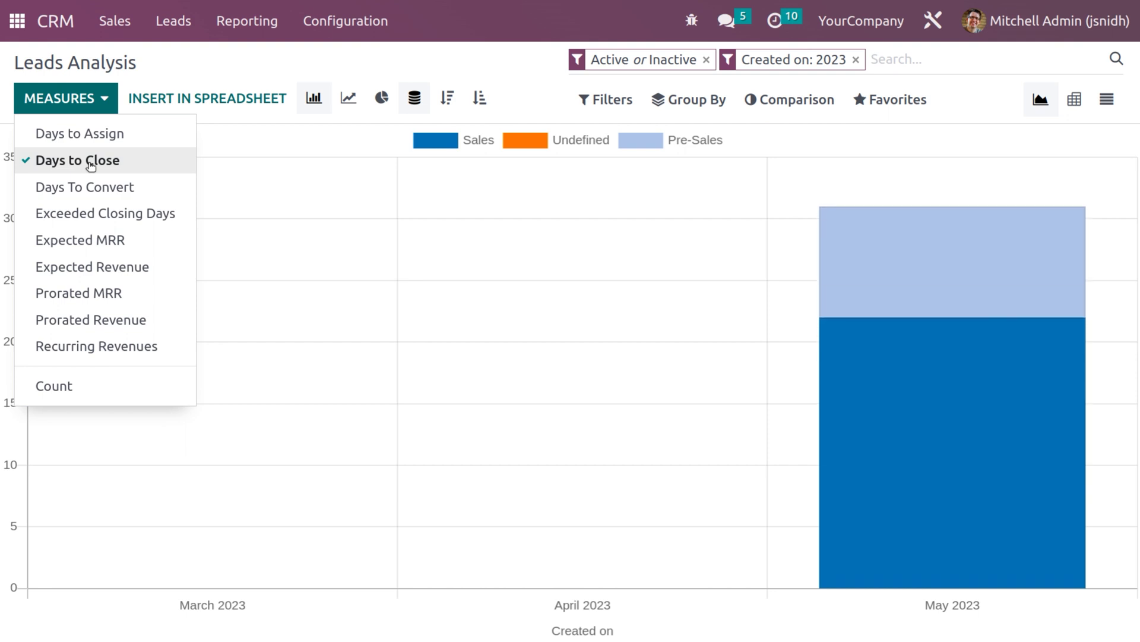
pyautogui.click(95, 187)
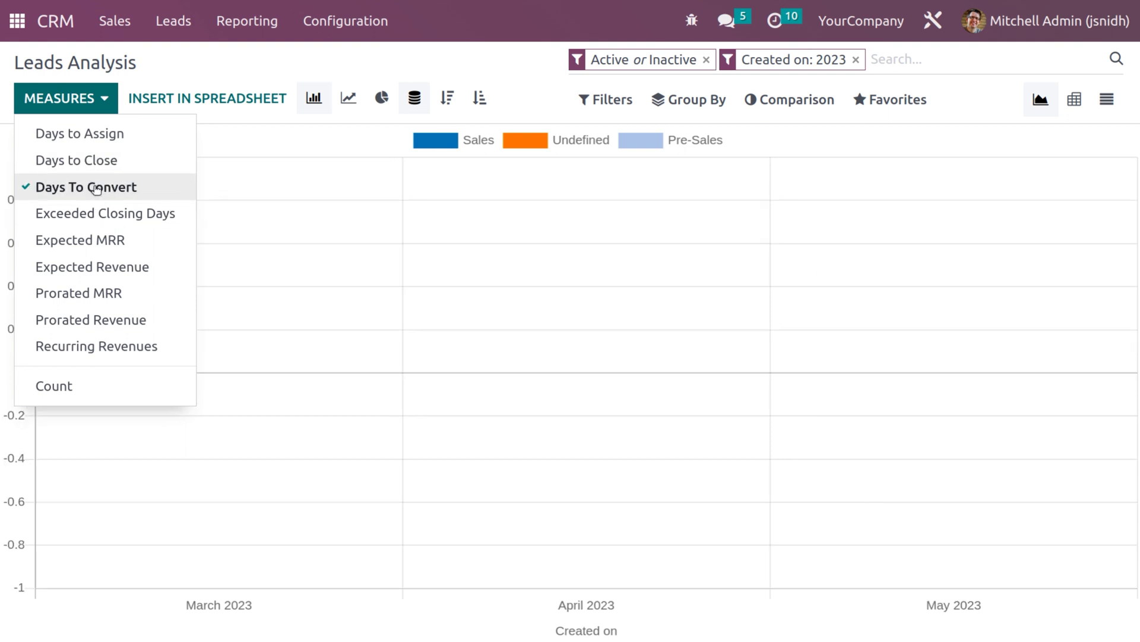
pyautogui.click(99, 218)
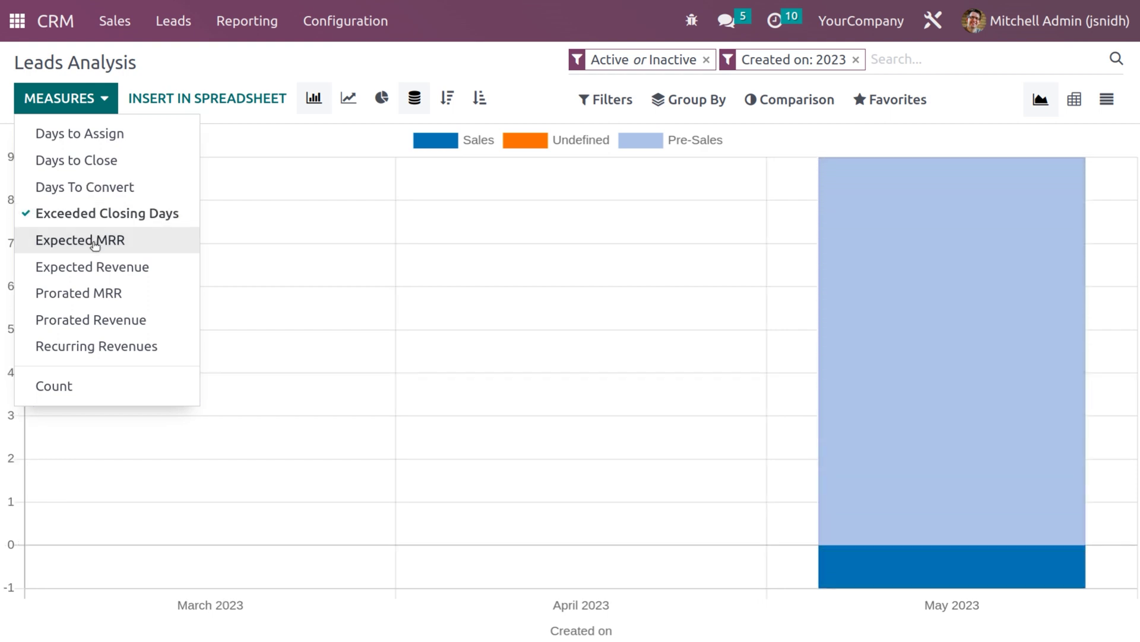
pyautogui.click(95, 239)
pyautogui.click(91, 268)
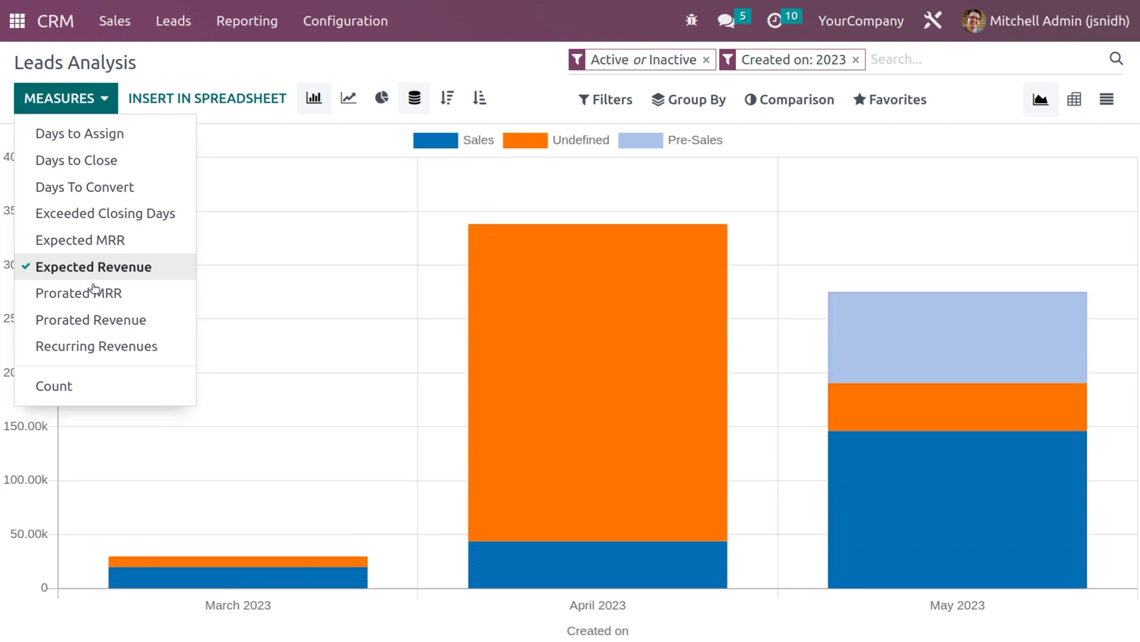
pyautogui.click(95, 299)
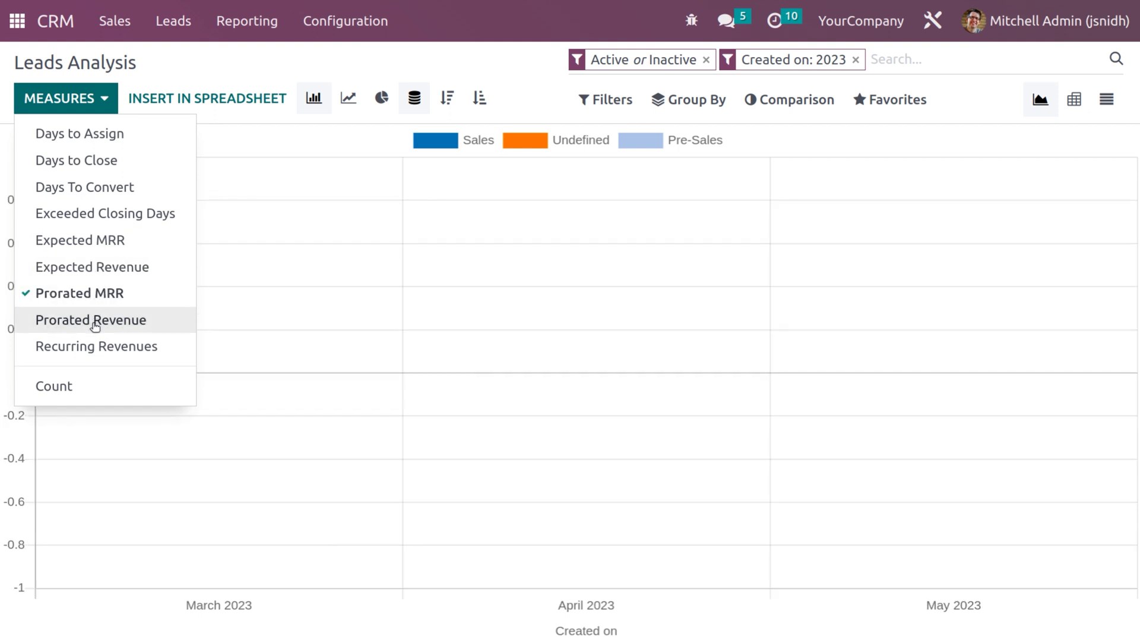
pyautogui.click(95, 326)
pyautogui.click(100, 348)
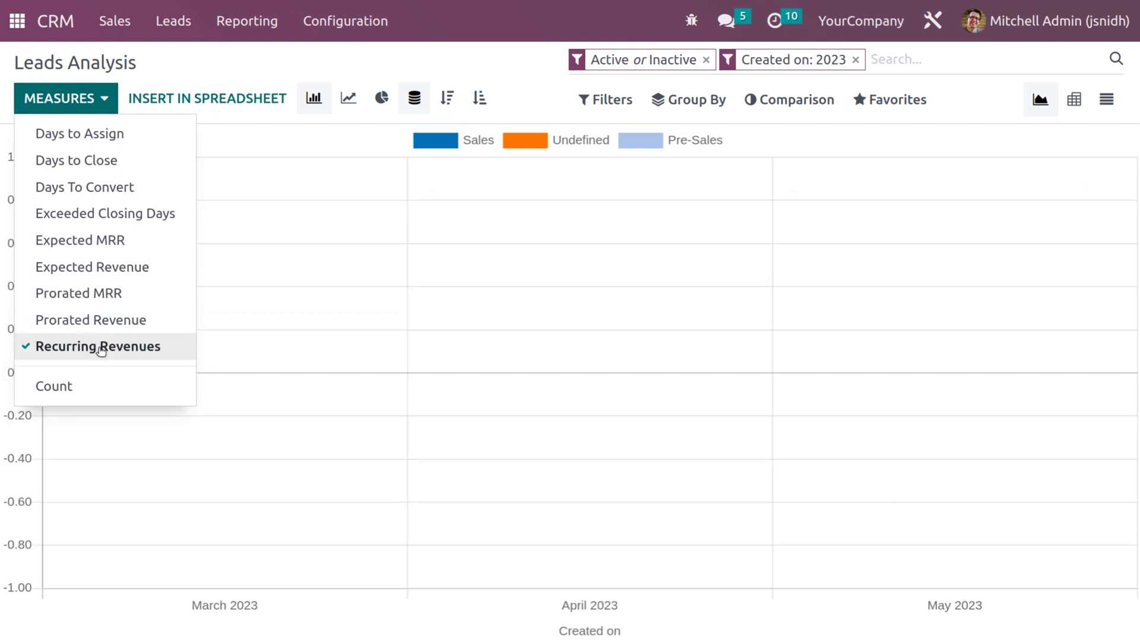
pyautogui.click(52, 385)
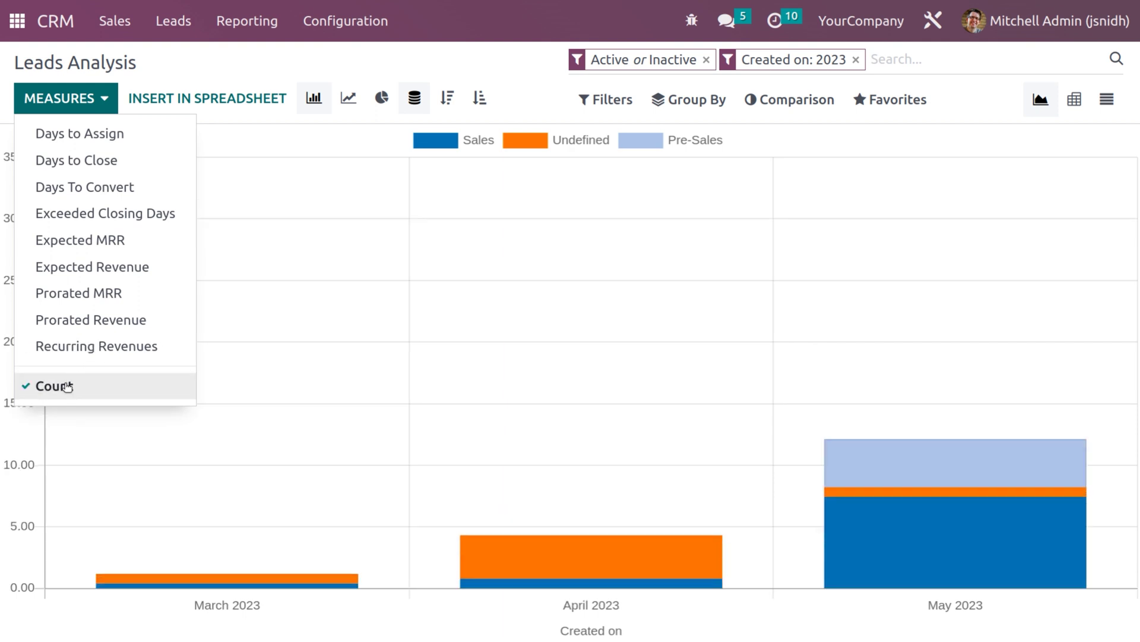
pyautogui.click(300, 141)
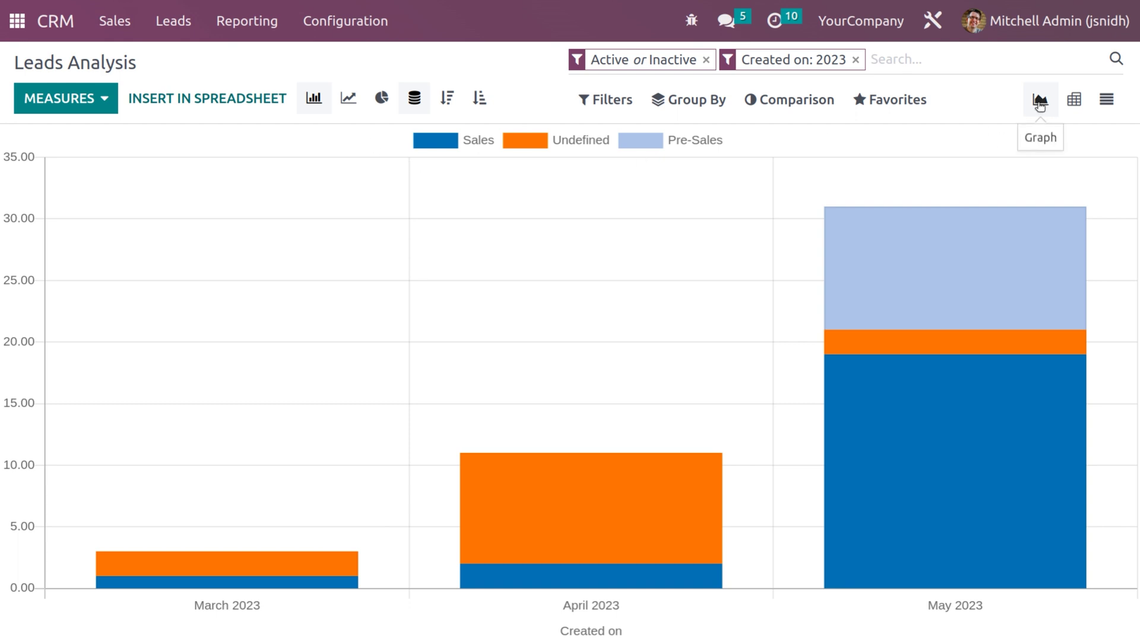
pyautogui.click(1074, 100)
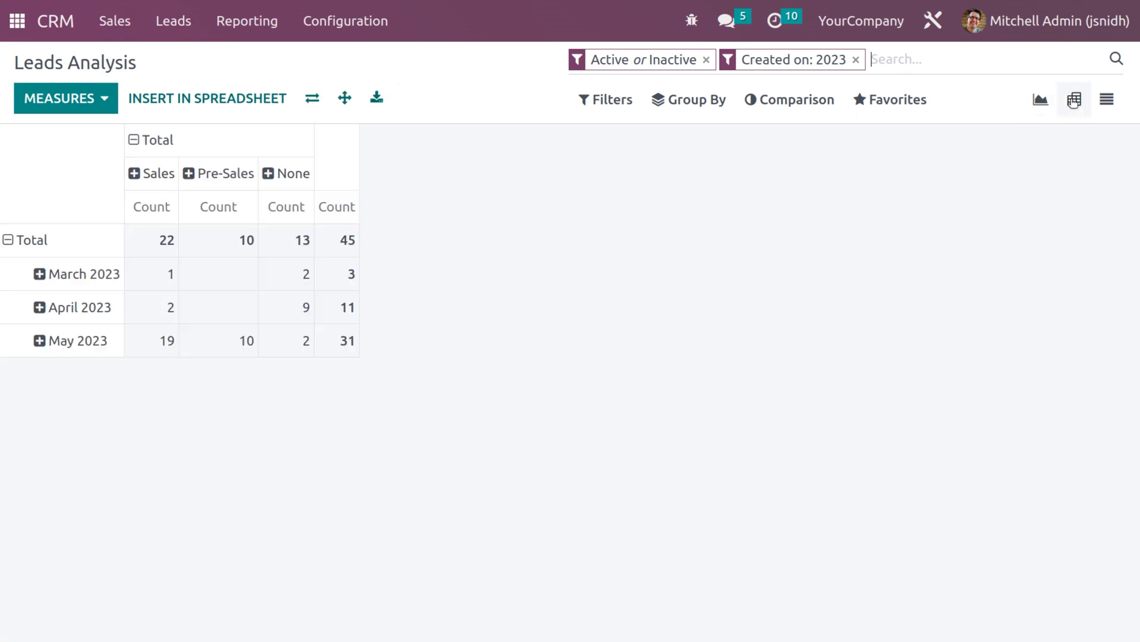
pyautogui.click(1109, 104)
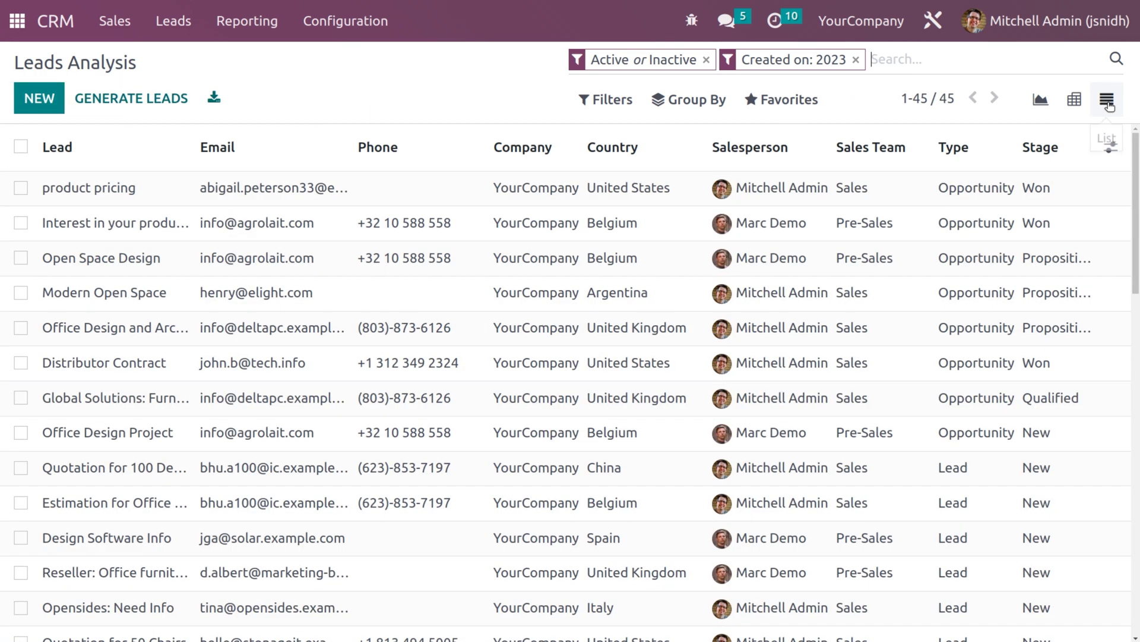
pyautogui.click(1041, 98)
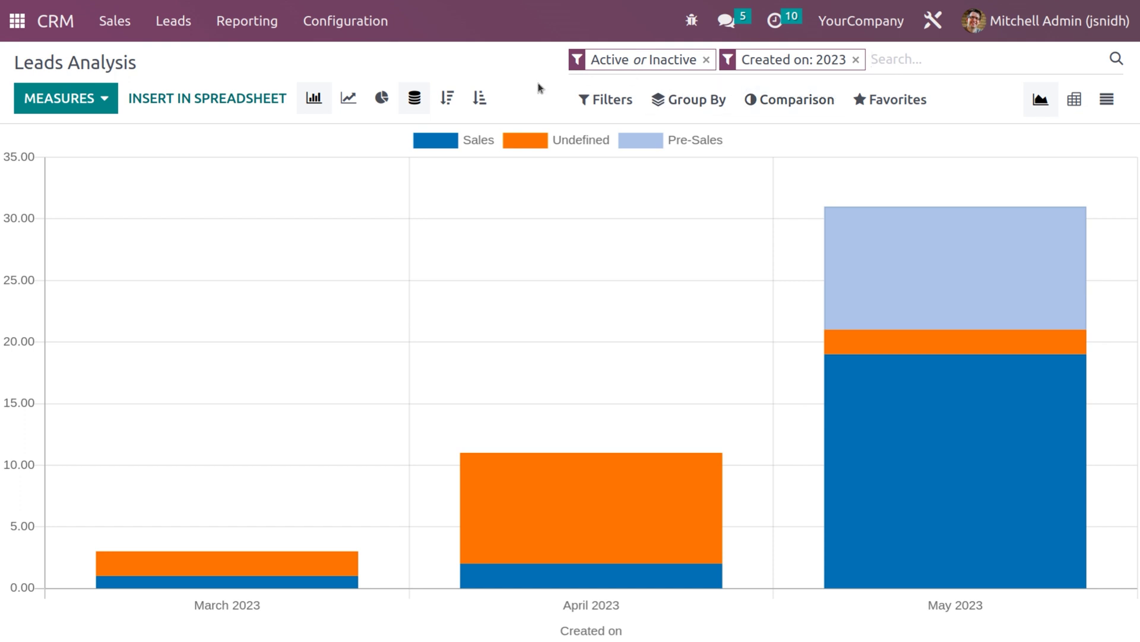
# - Preview the lead counts as bar, line and pie charts, settling on the line chart
pyautogui.click(326, 106)
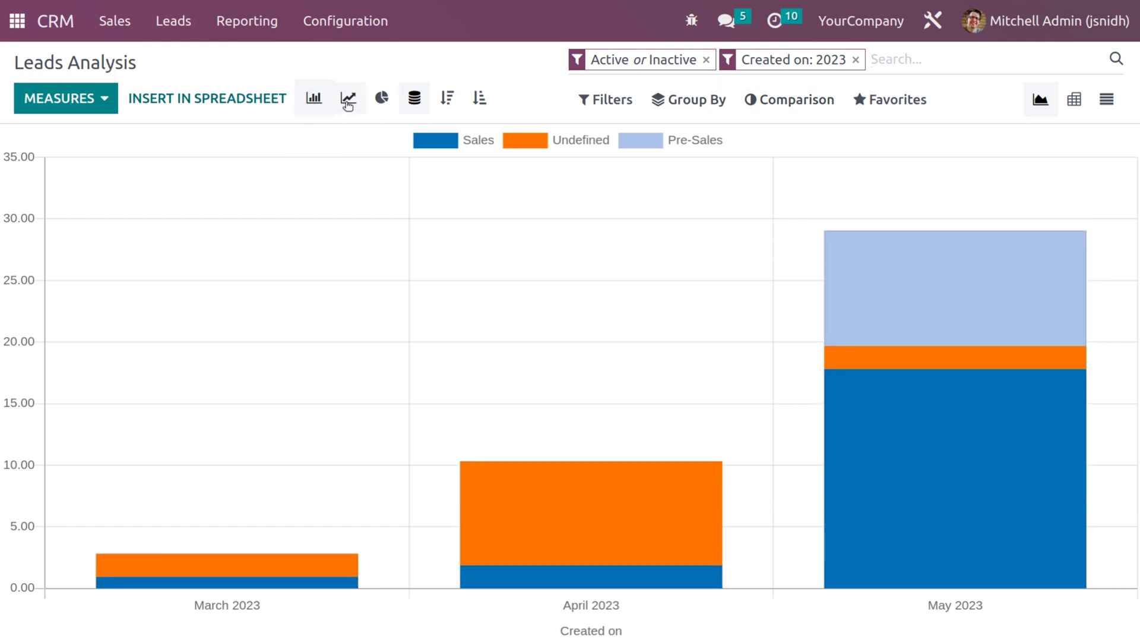
pyautogui.click(350, 103)
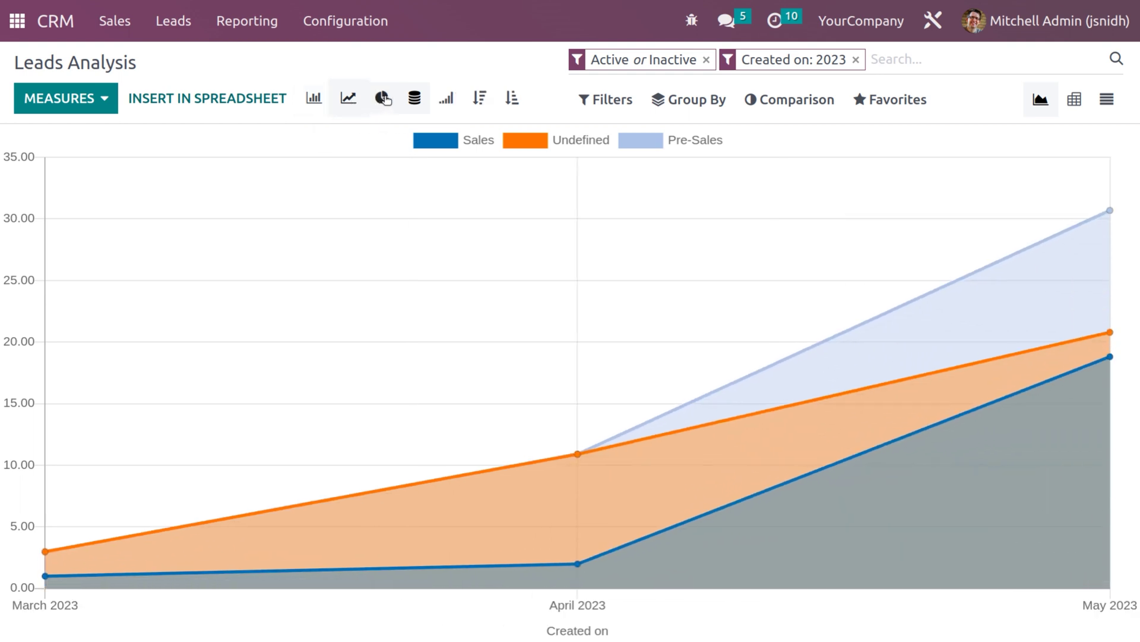
pyautogui.click(383, 99)
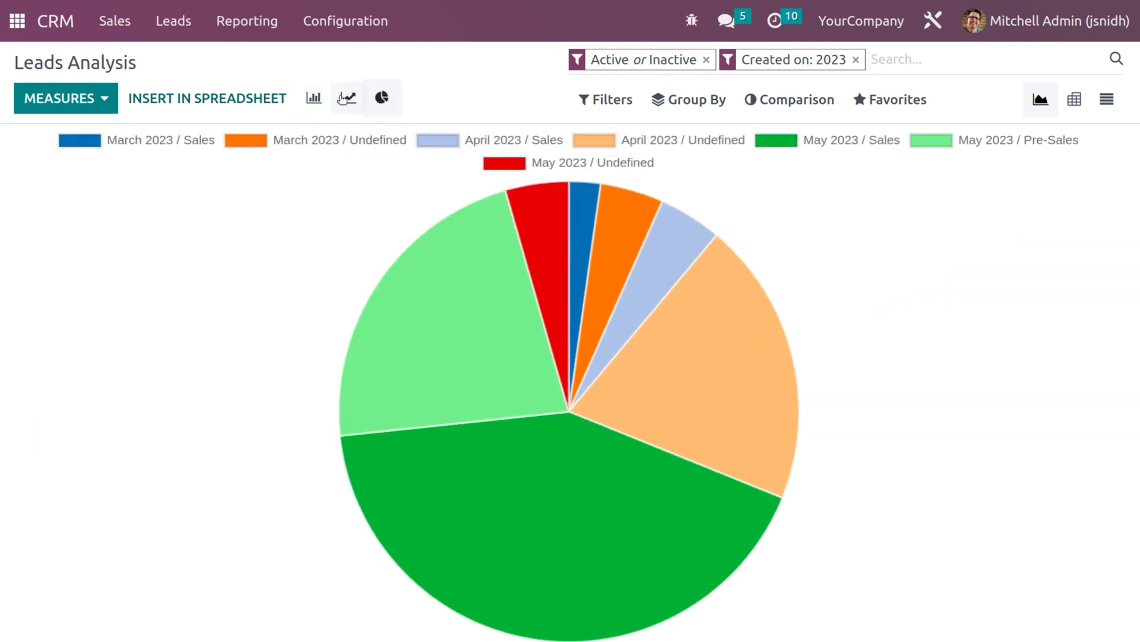
pyautogui.click(348, 98)
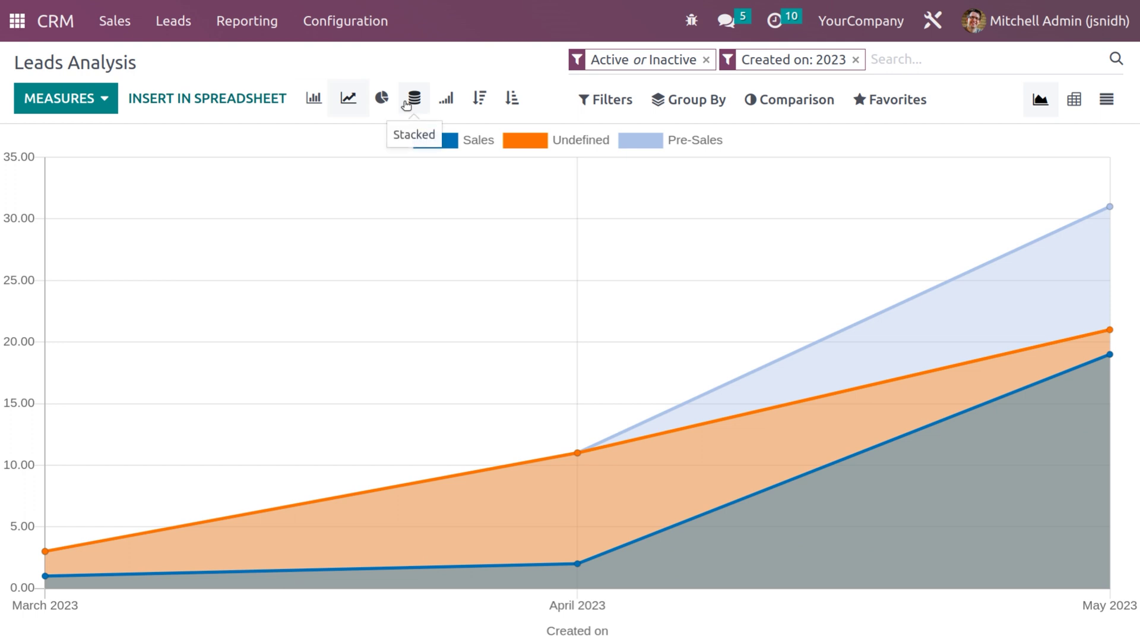
# - Unstack the team lines, make them cumulative, and keep the months in ascending order
pyautogui.click(407, 106)
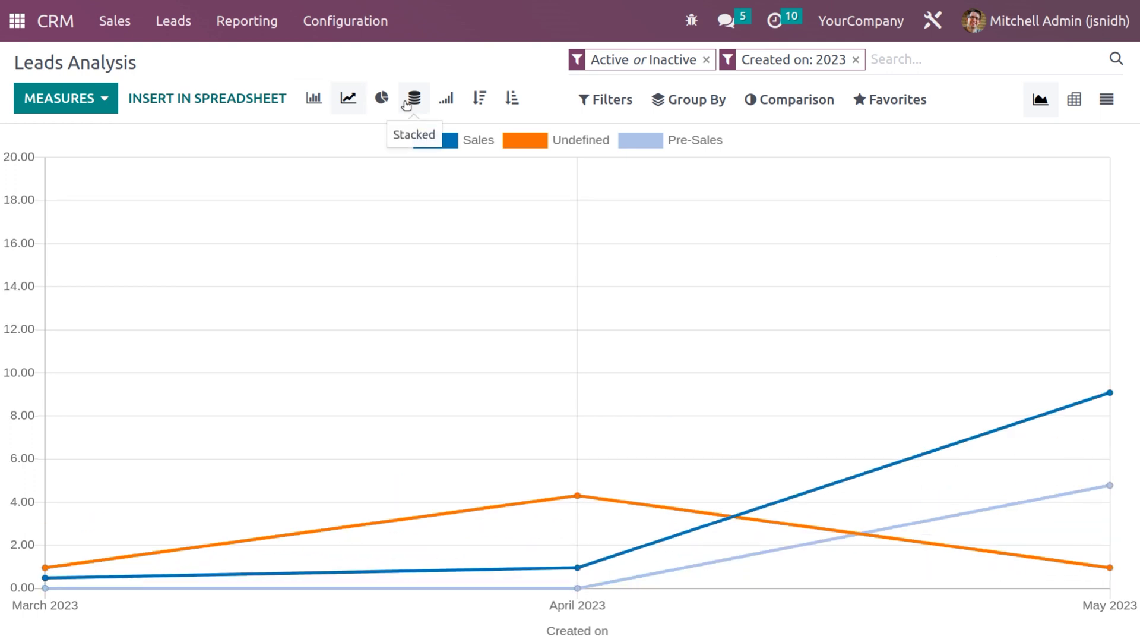
pyautogui.click(440, 104)
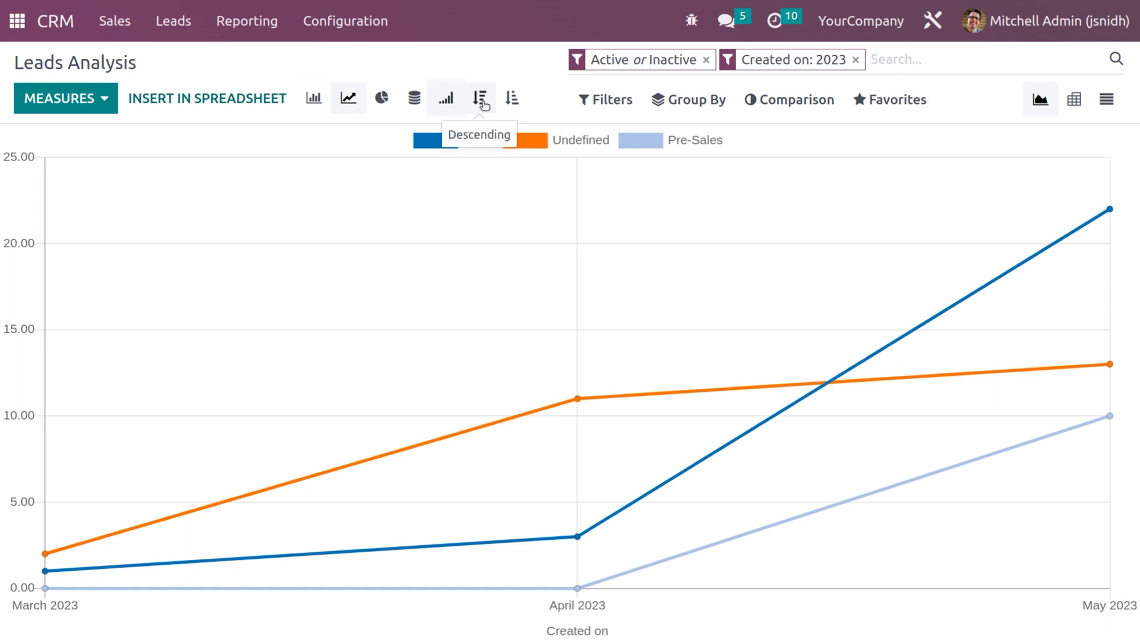
pyautogui.click(483, 101)
pyautogui.click(514, 102)
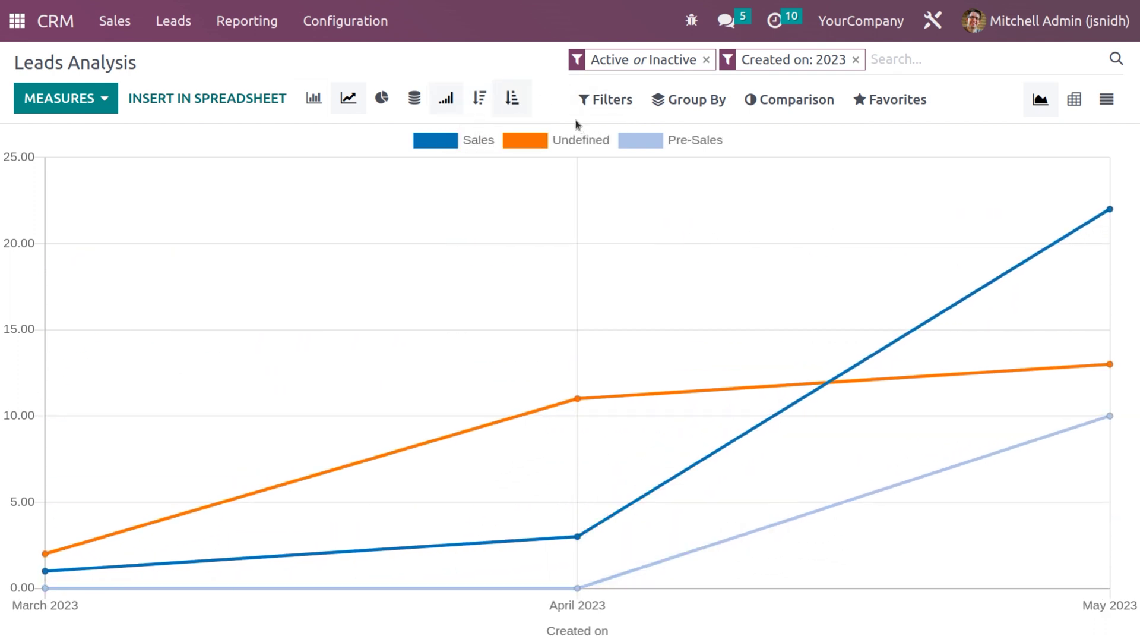
pyautogui.click(601, 104)
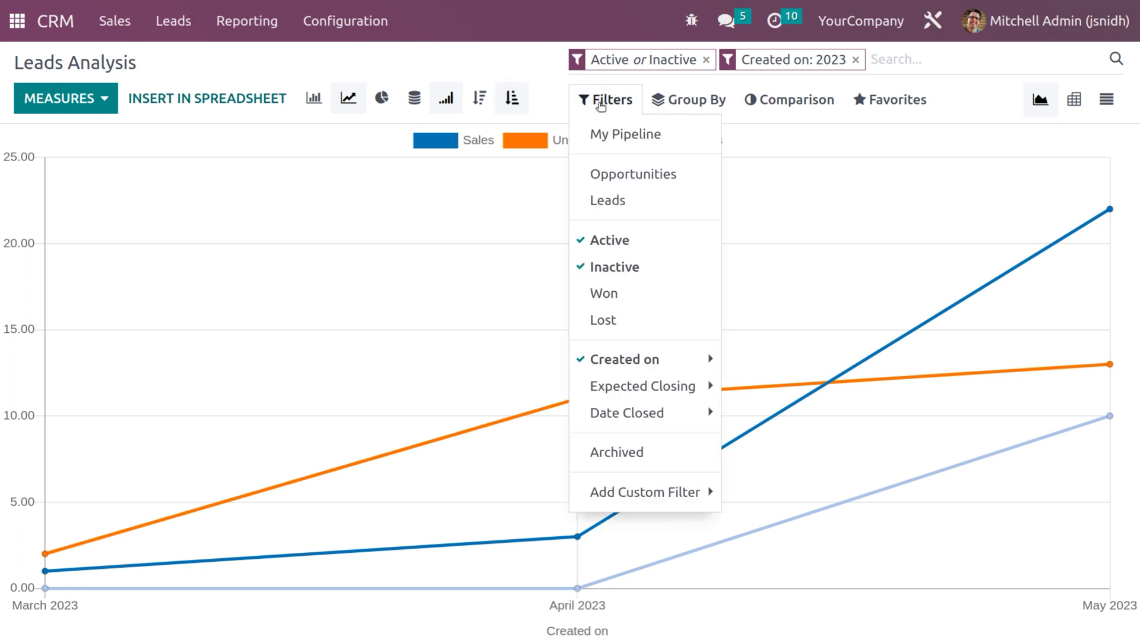
pyautogui.click(681, 111)
pyautogui.click(750, 112)
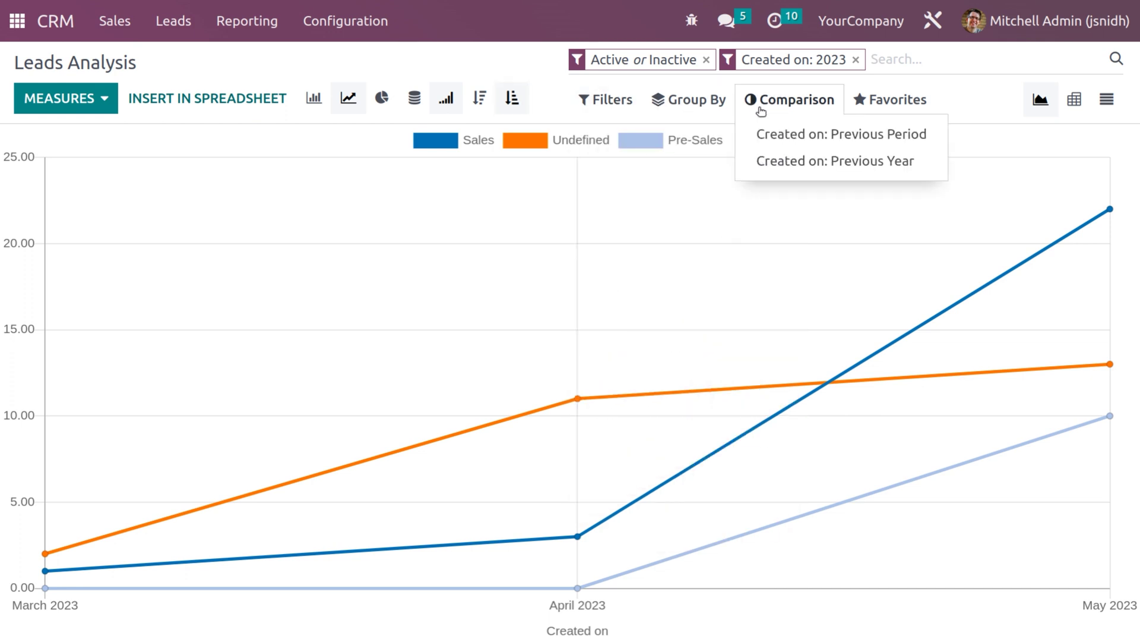
pyautogui.click(865, 109)
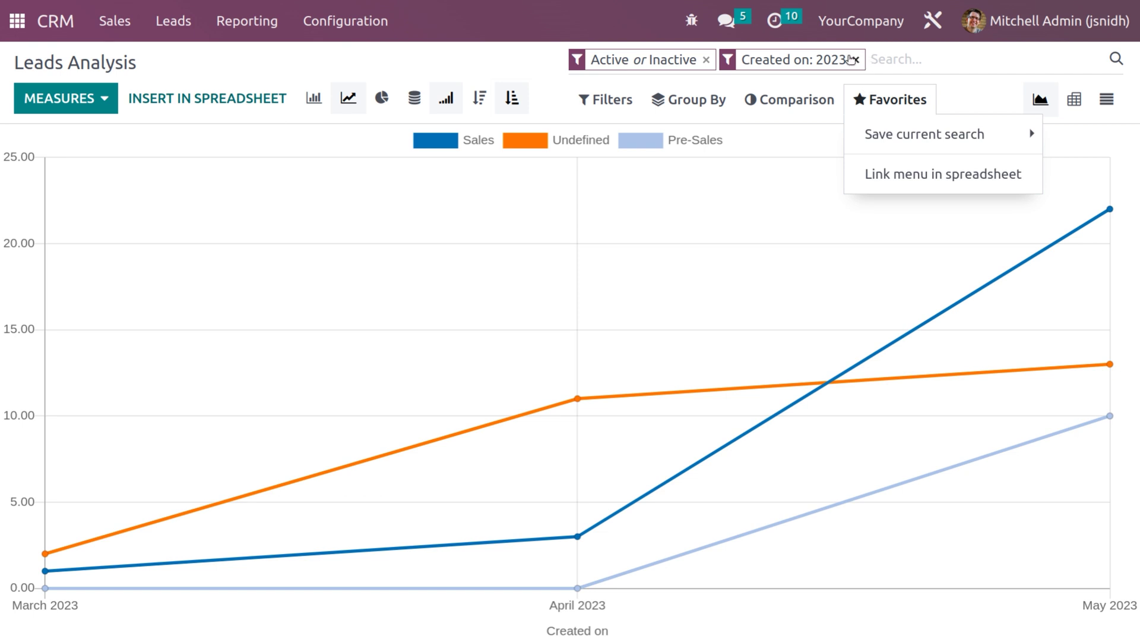
pyautogui.click(689, 100)
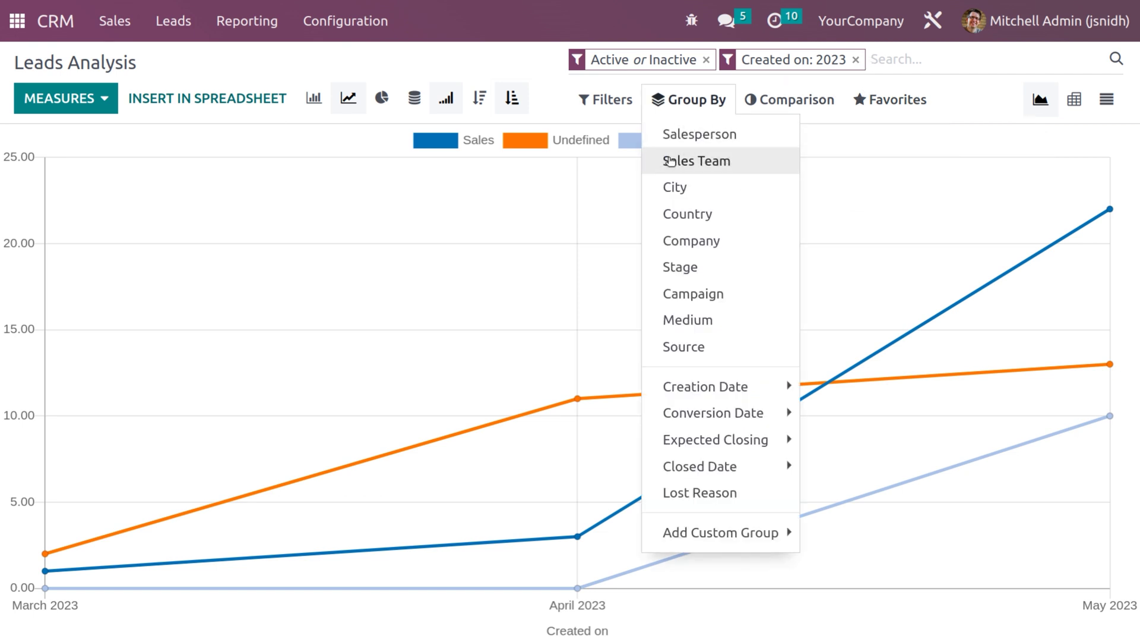
pyautogui.click(570, 296)
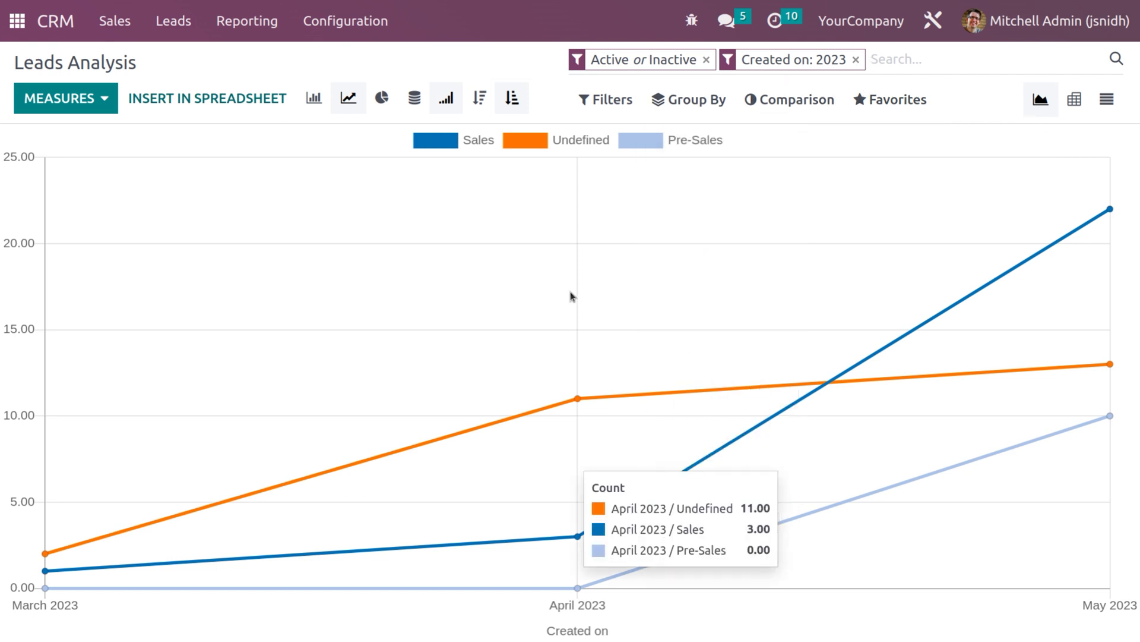